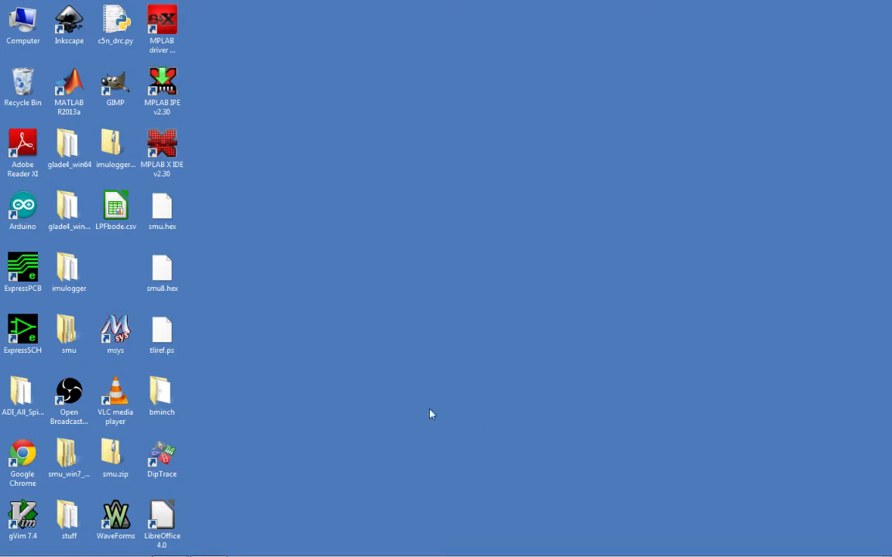
Step: Open the web browser, search Google for "ltspice" and open the "LTSpice - Linear Technology" result
left_click(169, 544)
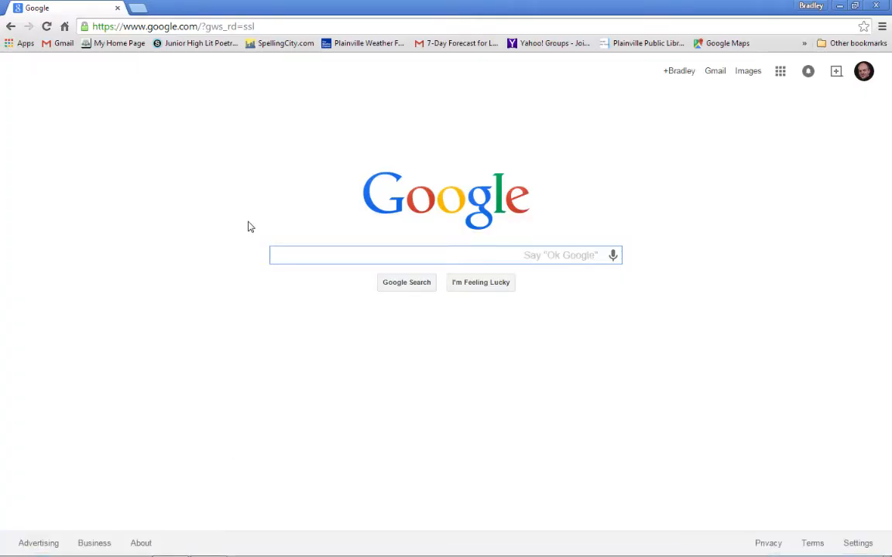
type("lt")
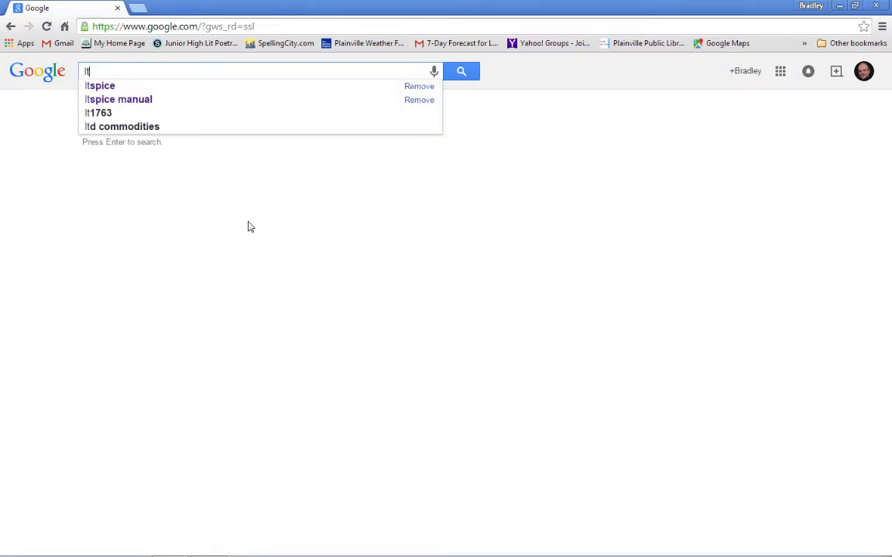
type("s")
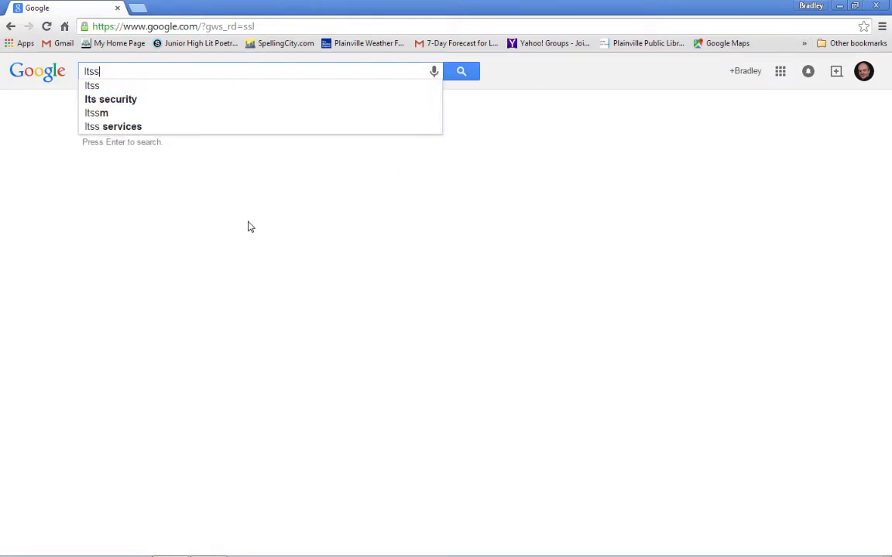
type("pice")
key("Return")
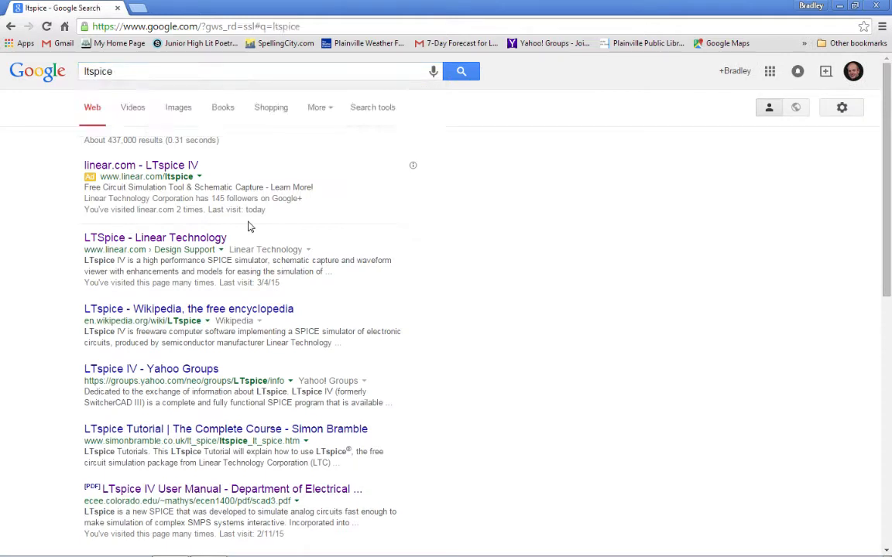
left_click(197, 238)
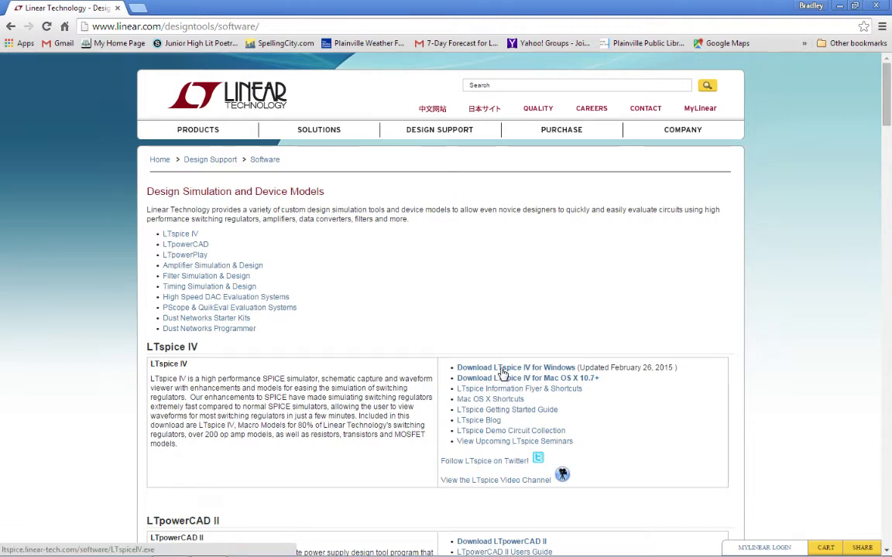
Step: Download LTspice IV for Windows without registering for a MyLinear account and run LTspiceIV.exe
left_click(459, 368)
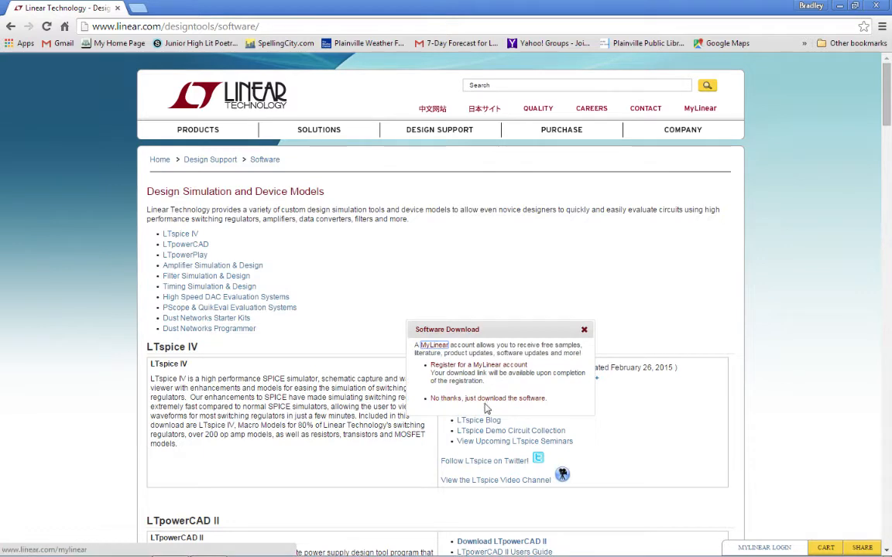
left_click(487, 401)
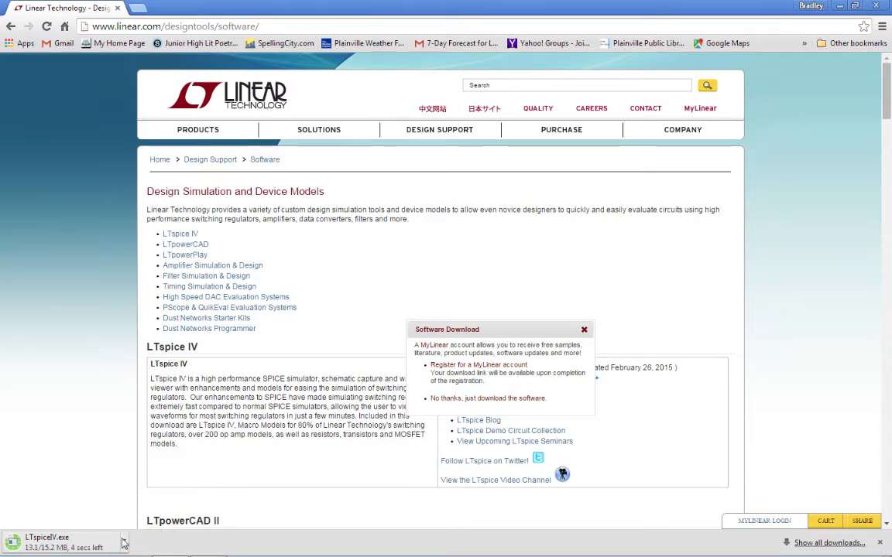
left_click(82, 548)
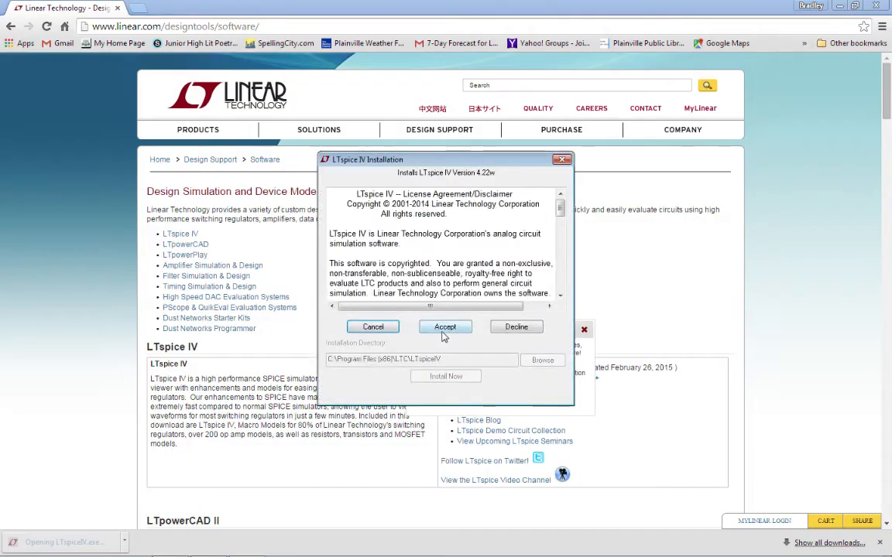
Step: Accept the license, install LTspice IV in C:\Program Files (x86)\LTC\LTspiceIV and minimize the launched program
left_click(441, 328)
left_click(444, 378)
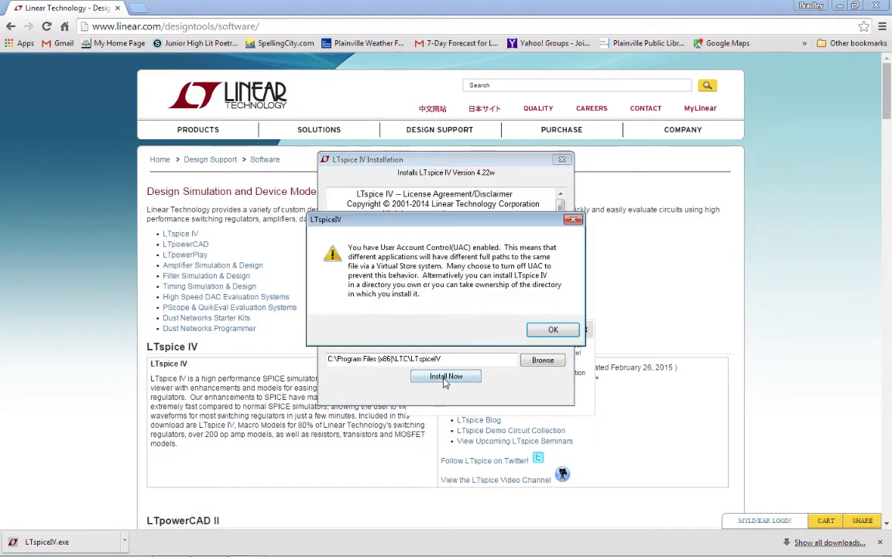
left_click(561, 333)
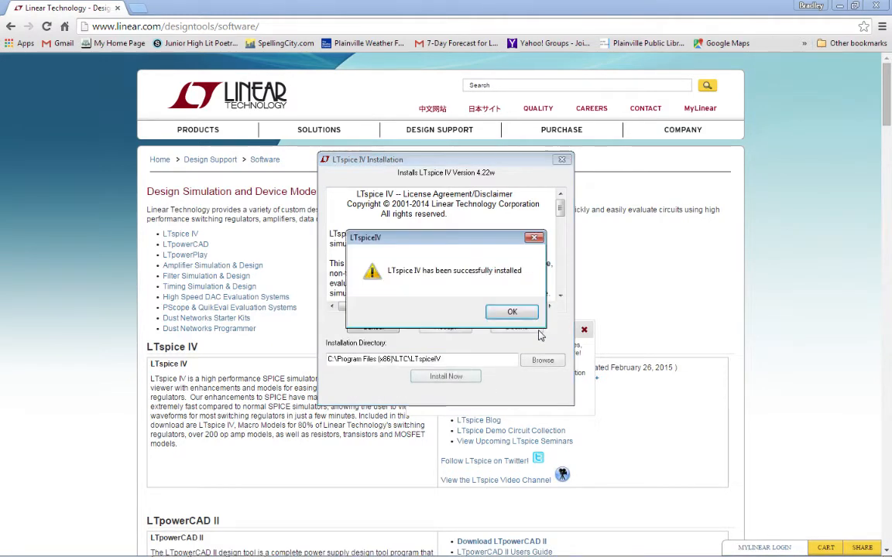
left_click(509, 311)
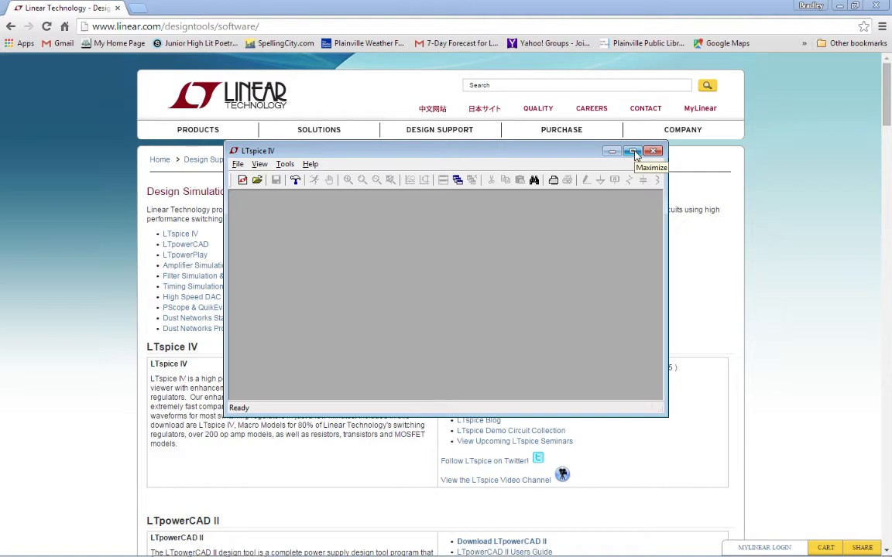
left_click(611, 152)
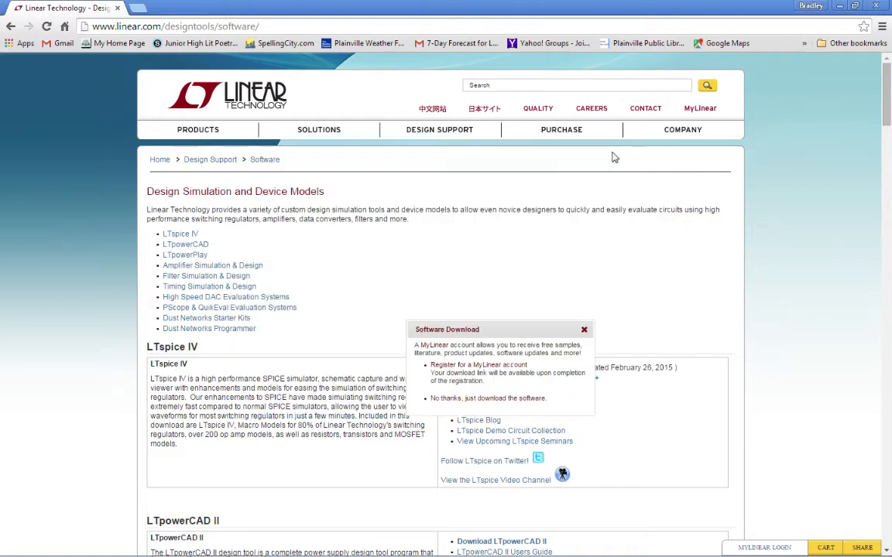
Step: Go to the course website at madvlsi.olin.edu/circuits/
left_click(244, 28)
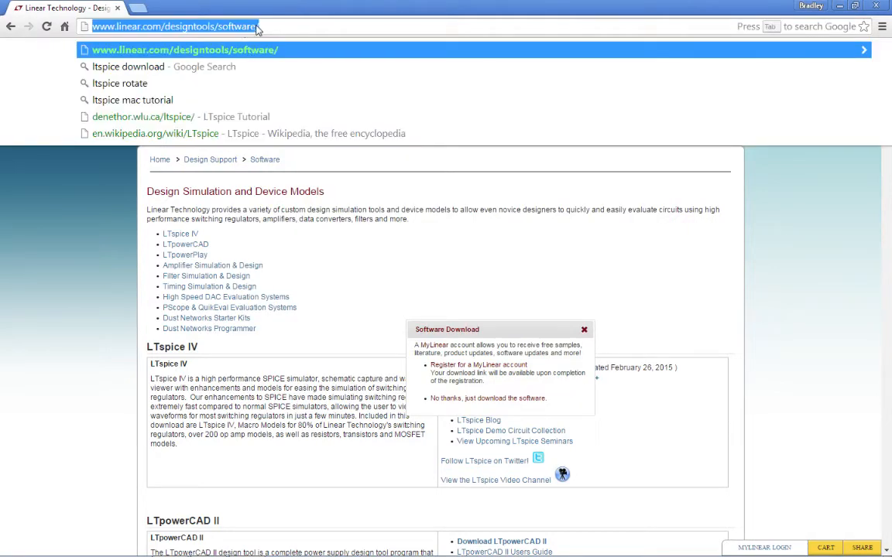
type("circuits")
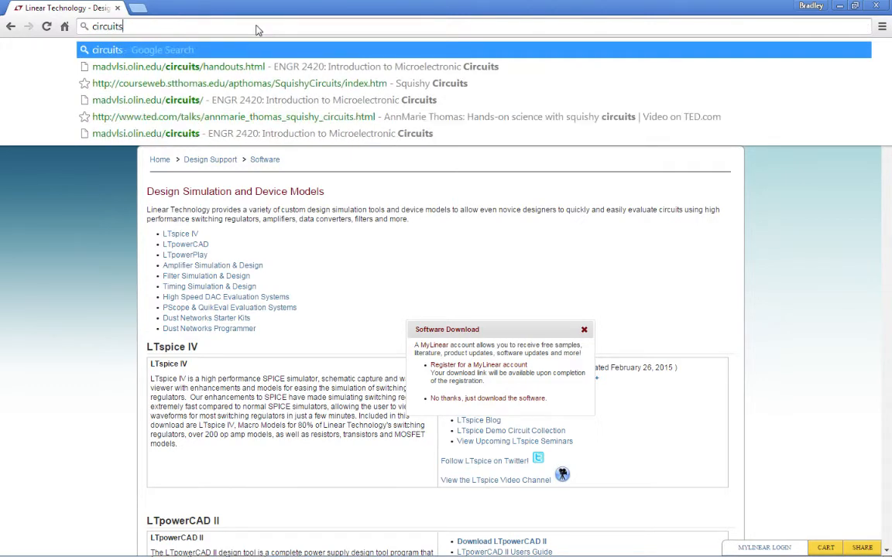
key("Down")
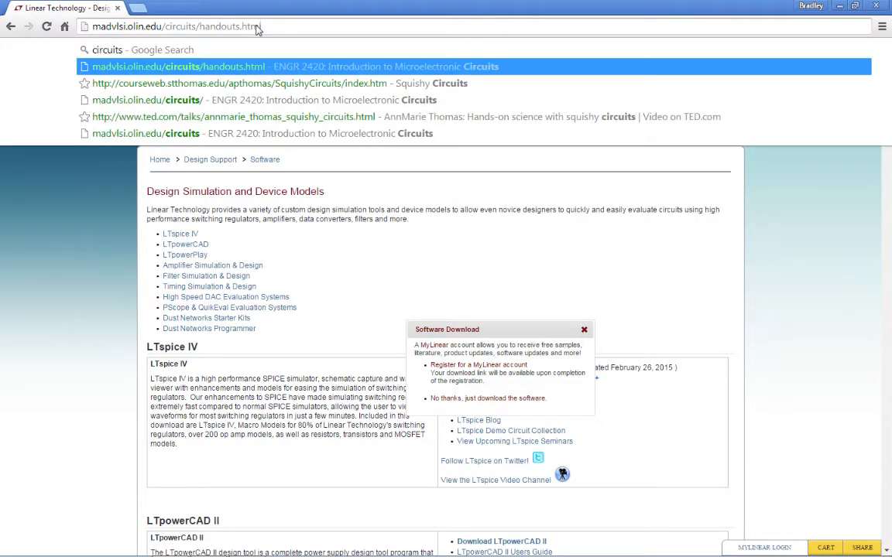
key("Down")
key("Down")
key("Return")
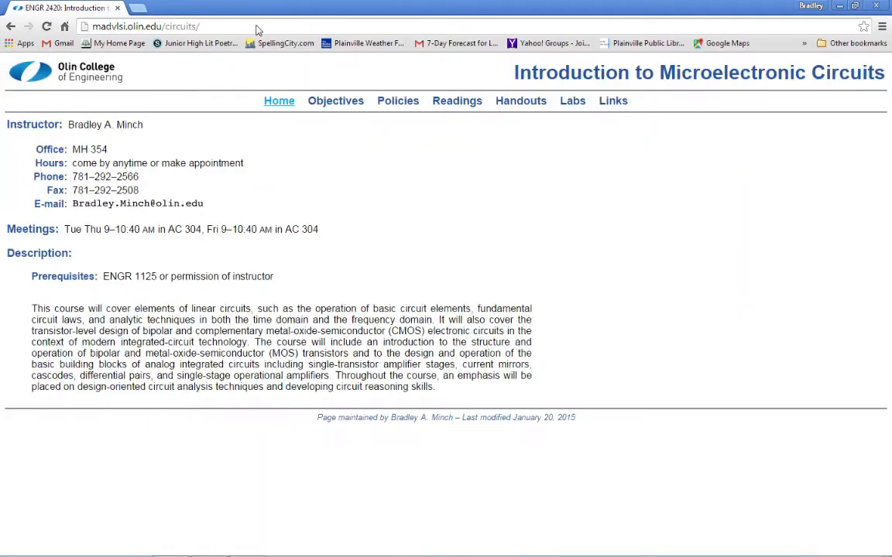
Step: Download the LTspice files from the course site's Labs page and minimize the browser
left_click(574, 102)
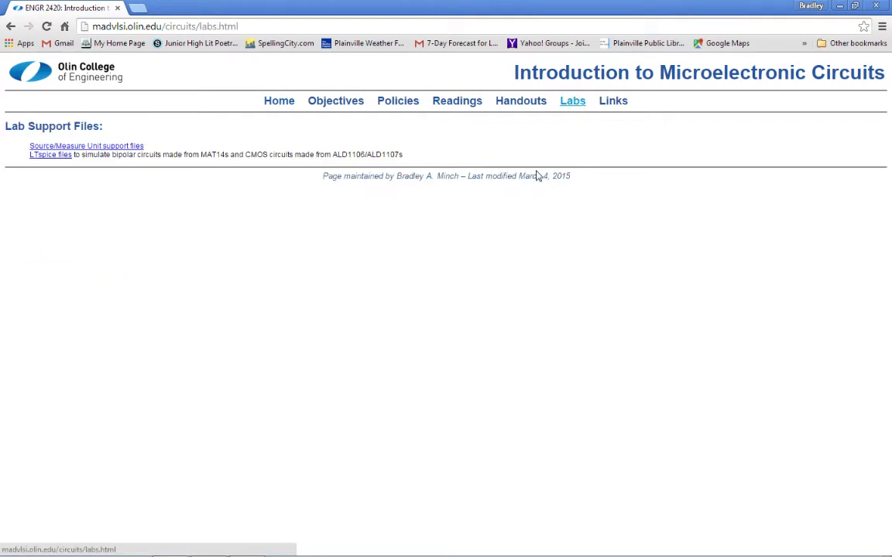
left_click(50, 157)
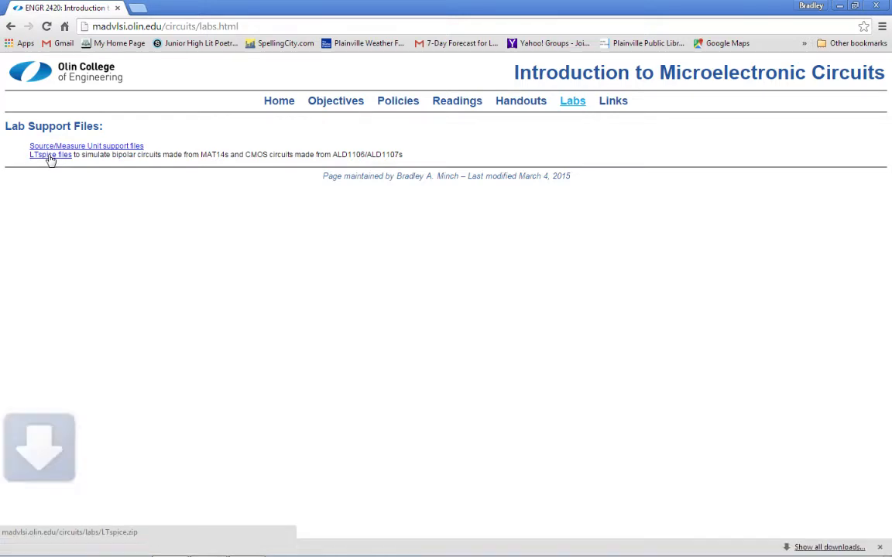
left_click(839, 6)
Step: Extract LTspice.zip in place in the Downloads folder with 7-Zip
double_click(24, 30)
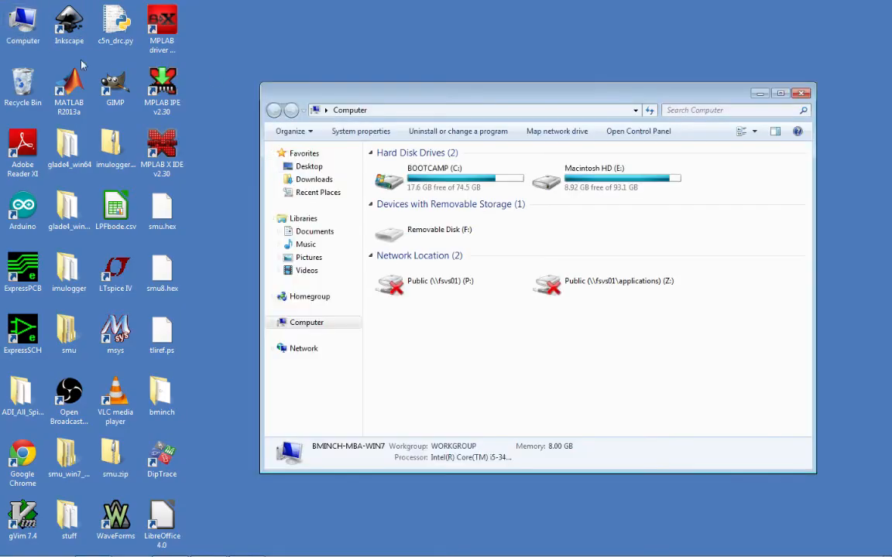
left_click(305, 181)
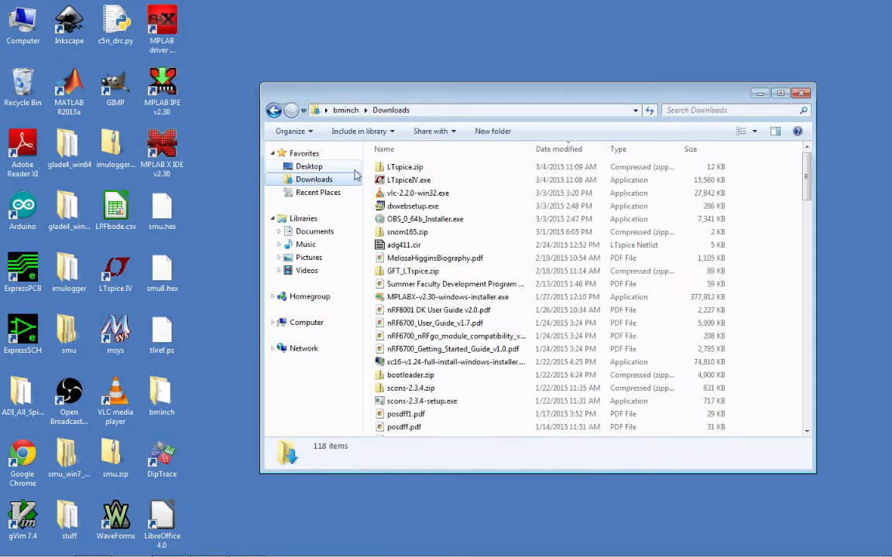
left_click(391, 170)
right_click(391, 169)
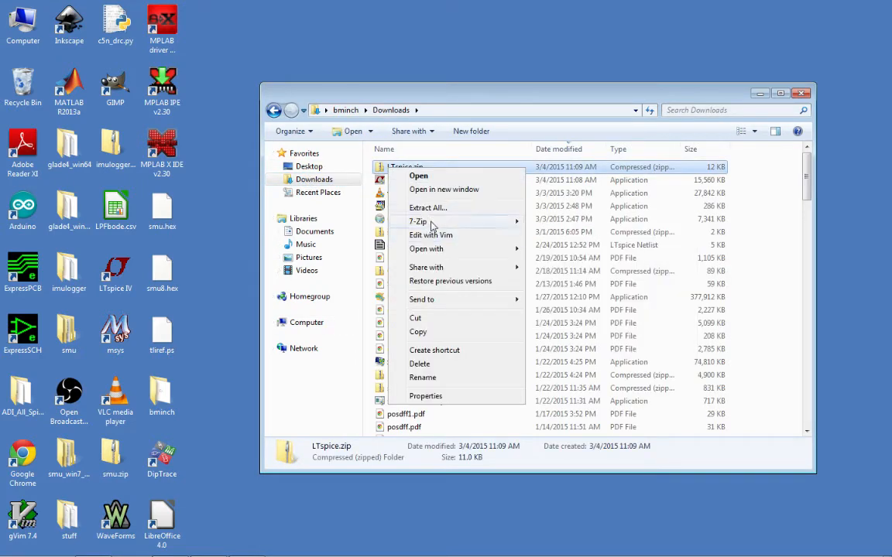
mouse_move(455, 223)
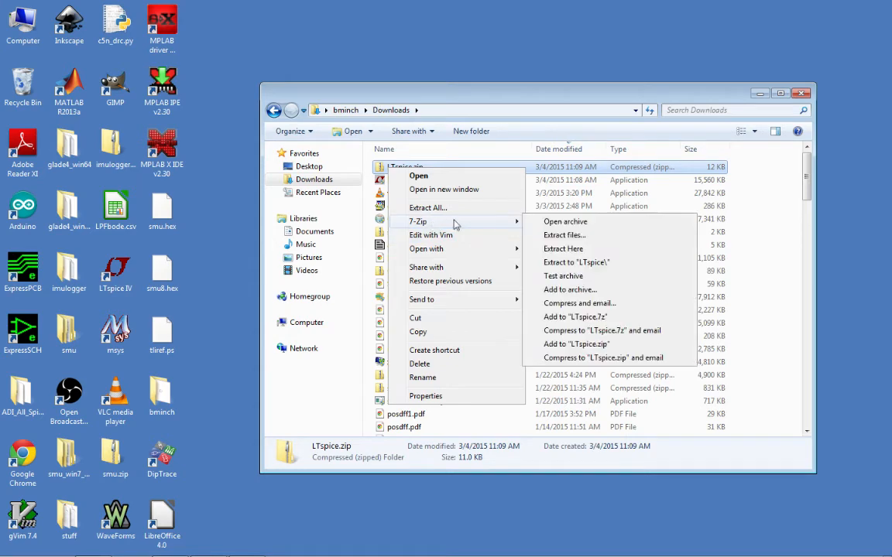
left_click(555, 249)
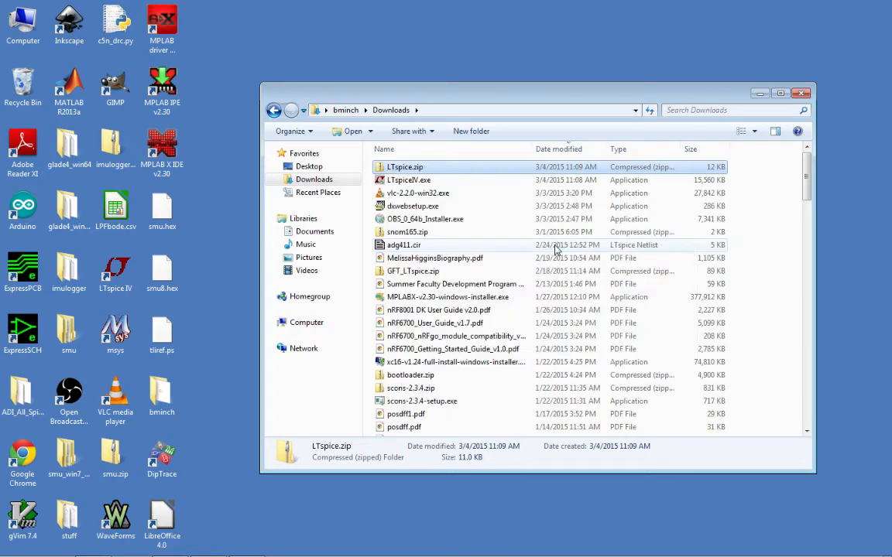
Step: Move the extracted LTspice folder from Downloads into the Documents library and open it there
left_click_drag(806, 180, 774, 412)
left_click(394, 275)
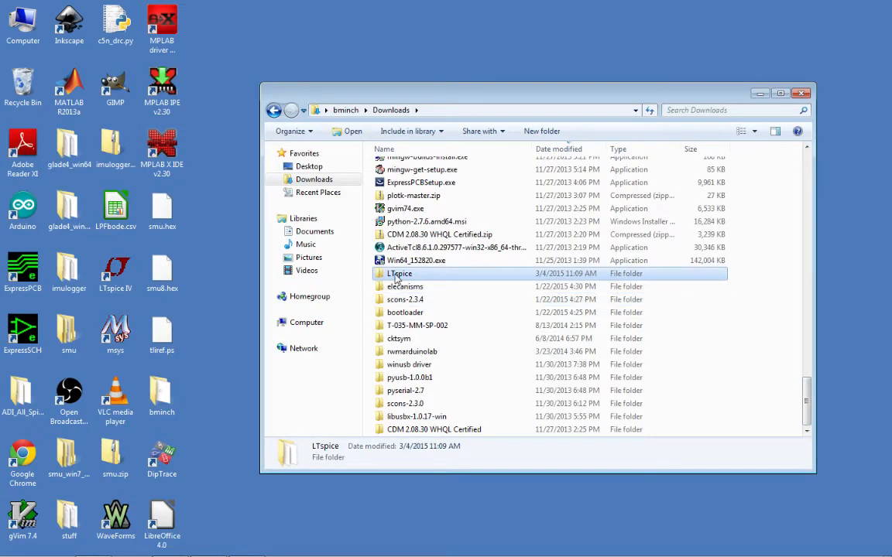
left_click(397, 274)
key("Delete")
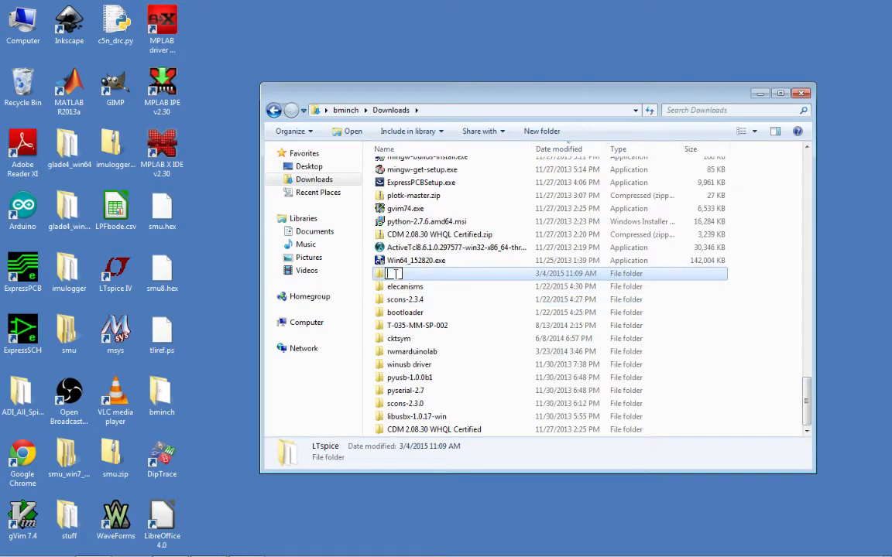
left_click(380, 275)
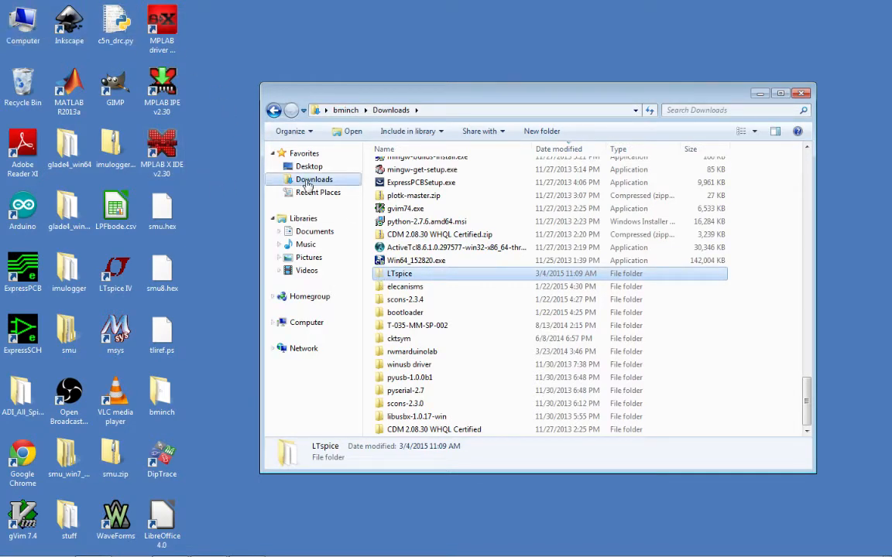
left_click(314, 231)
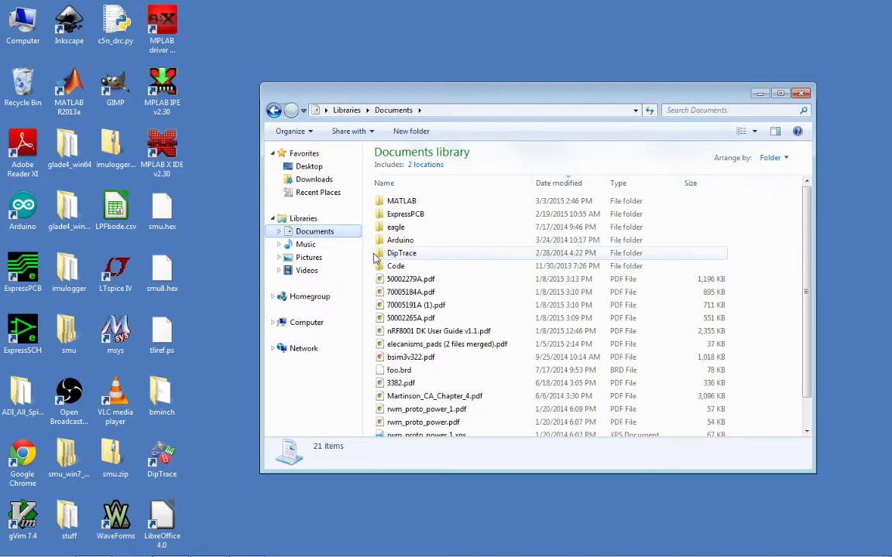
double_click(400, 203)
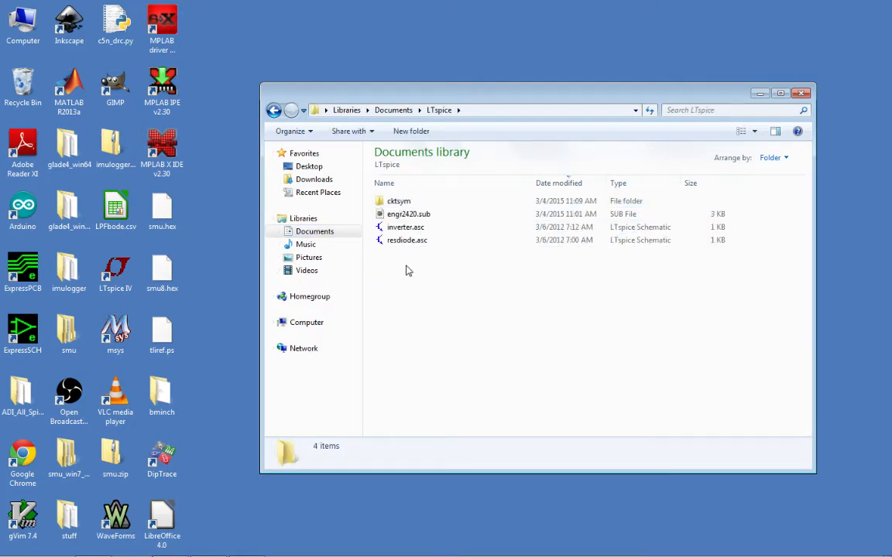
Step: Look through the LTspice symbol files in the cktsym folder and return to the LTspice folder
double_click(396, 202)
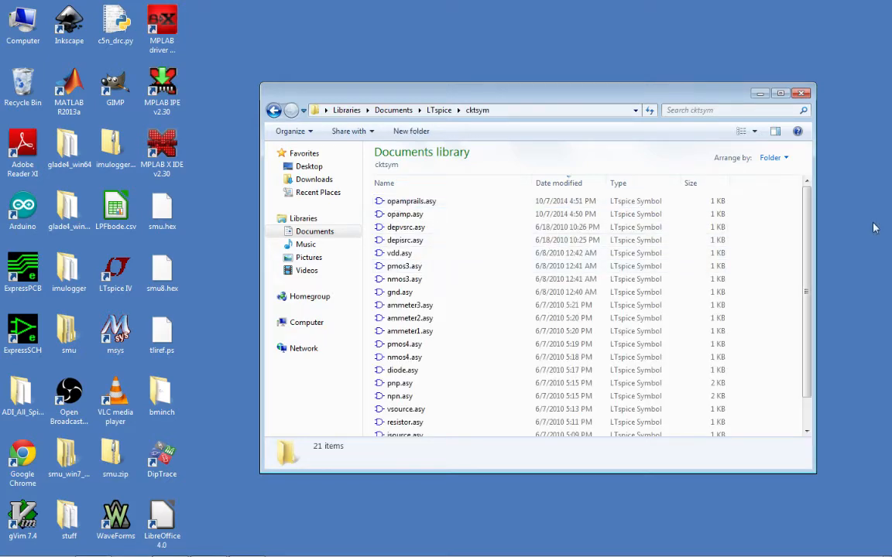
scroll(790, 267, "down", 2)
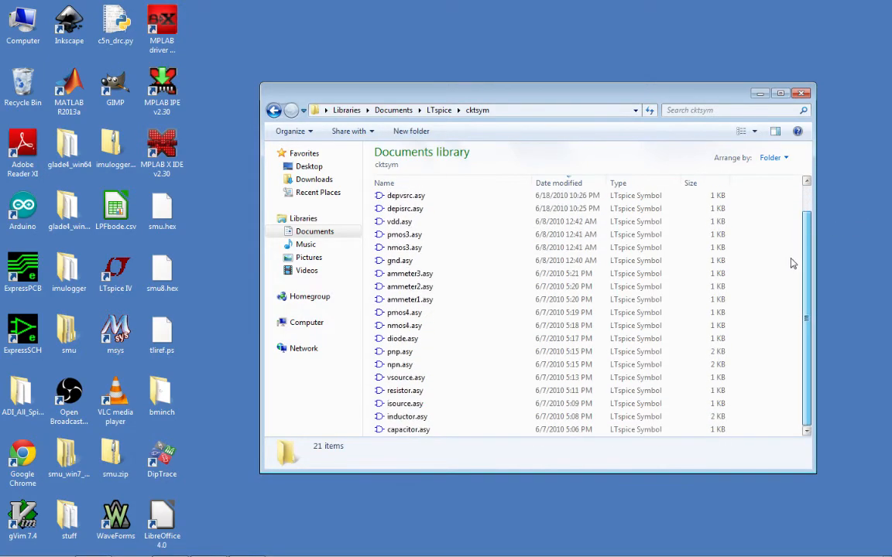
scroll(789, 267, "up", 2)
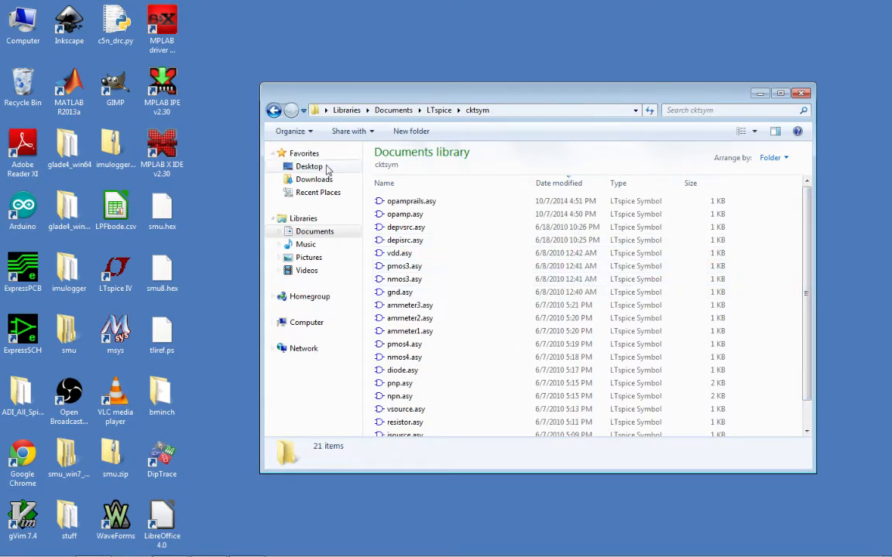
left_click(273, 110)
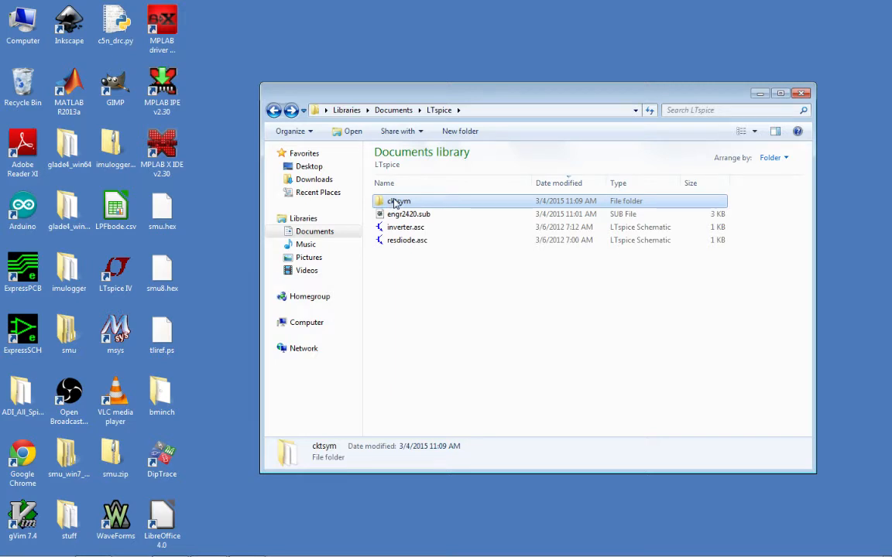
Step: Move the cktsym folder into C:\Program Files (x86)\LTC\LTspiceIV\lib\sym with administrator permission and close that folder window
double_click(23, 21)
double_click(437, 189)
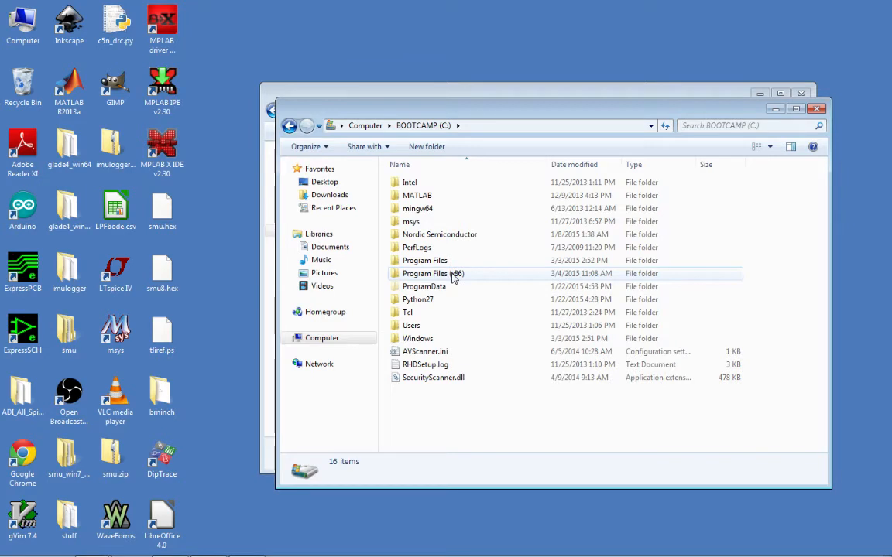
double_click(454, 276)
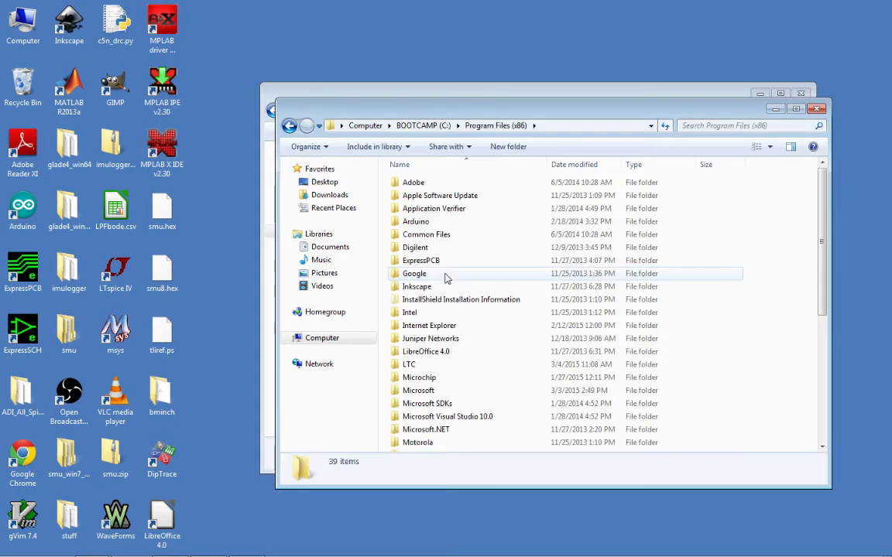
double_click(409, 364)
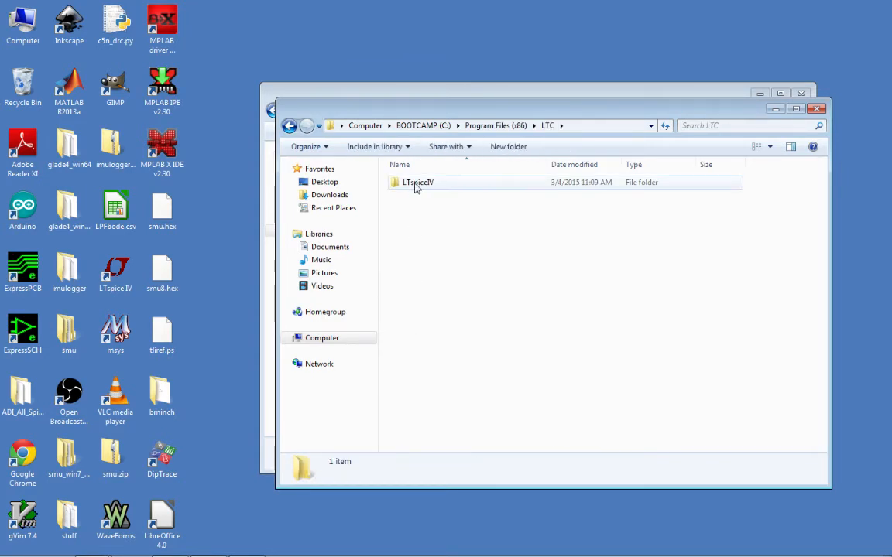
double_click(415, 184)
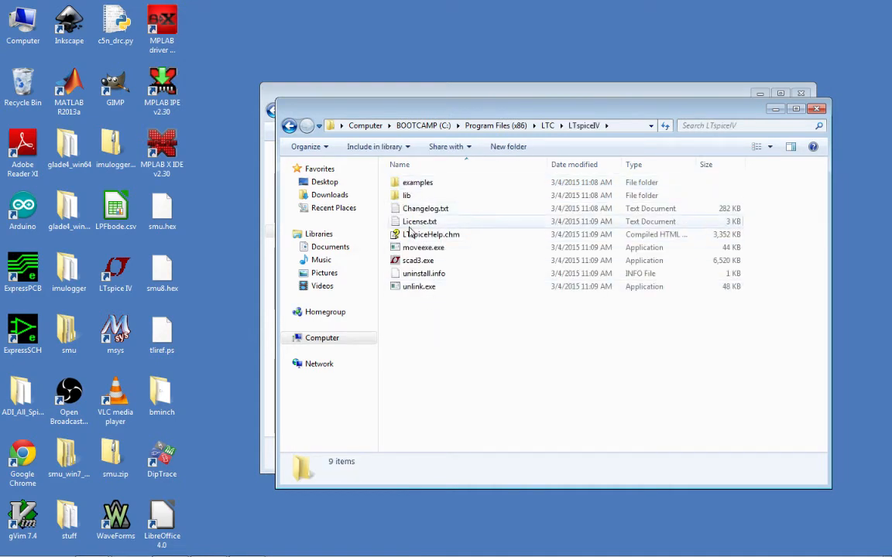
double_click(407, 197)
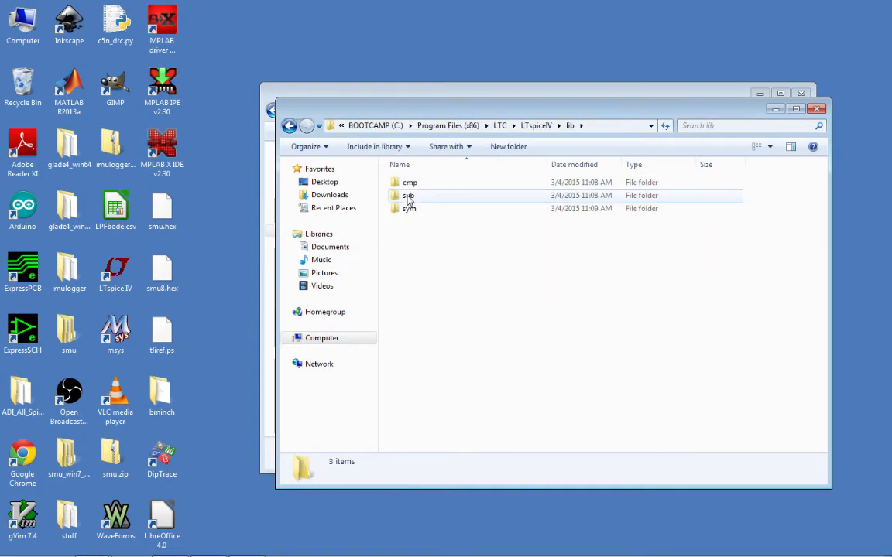
left_click(411, 209)
double_click(411, 211)
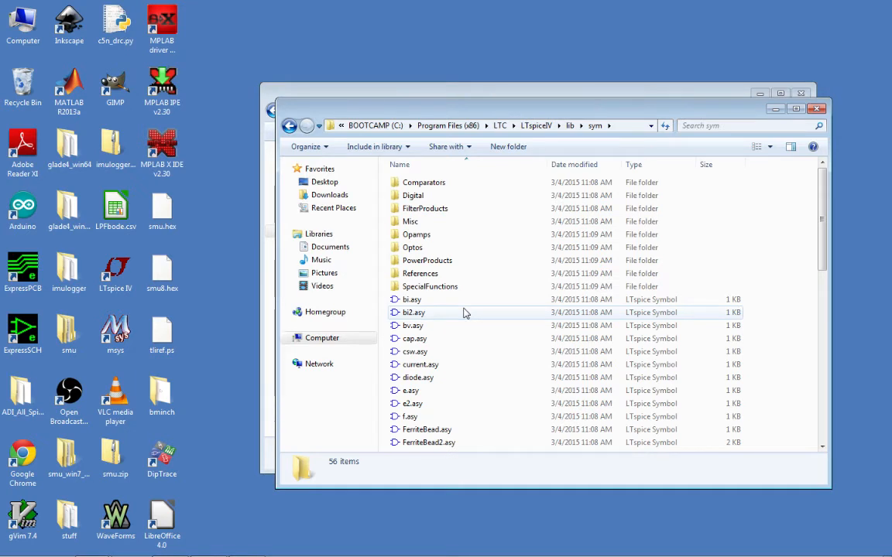
key("ctrl+v")
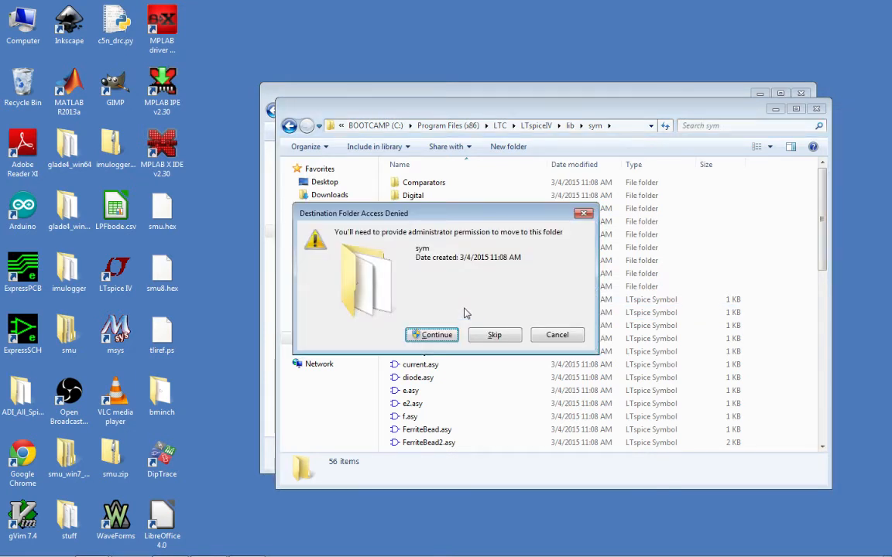
left_click(434, 336)
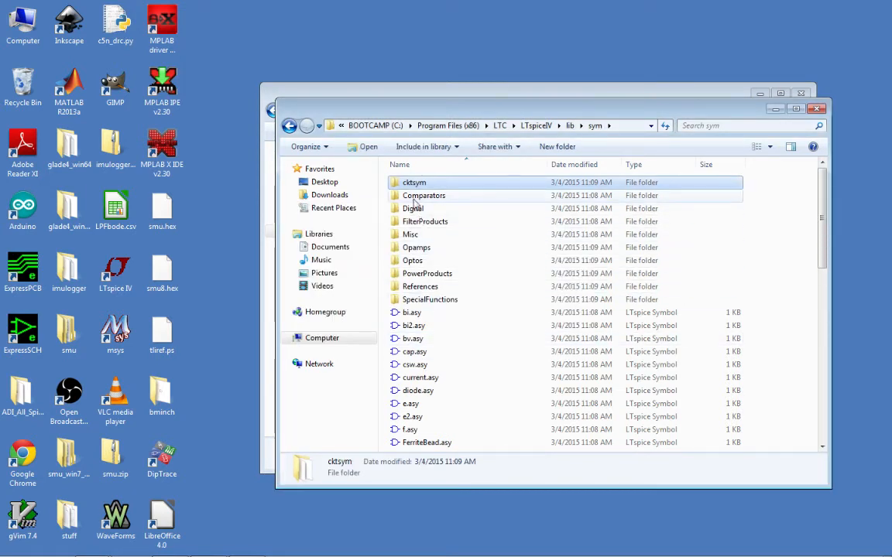
left_click(817, 110)
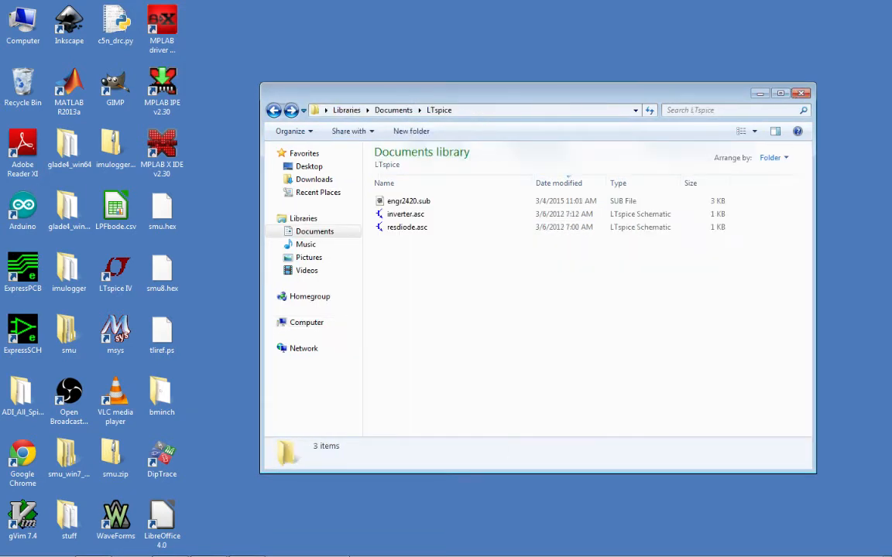
Step: Switch to LTspice IV, maximize its window and create a new schematic
left_click(246, 549)
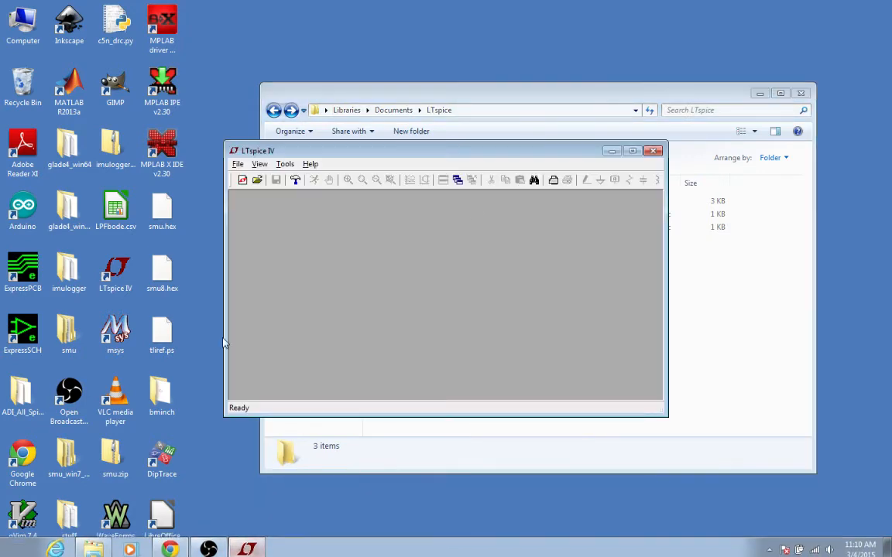
left_click(632, 150)
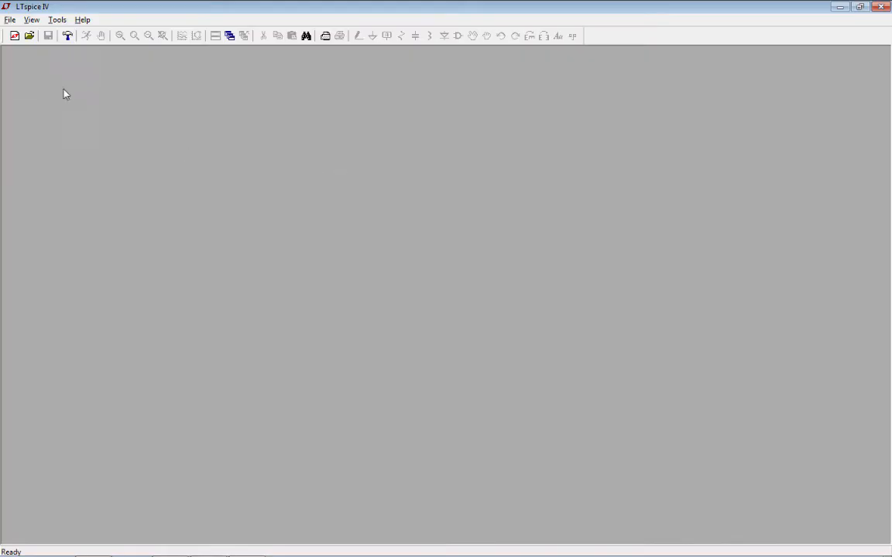
left_click(10, 20)
left_click(27, 34)
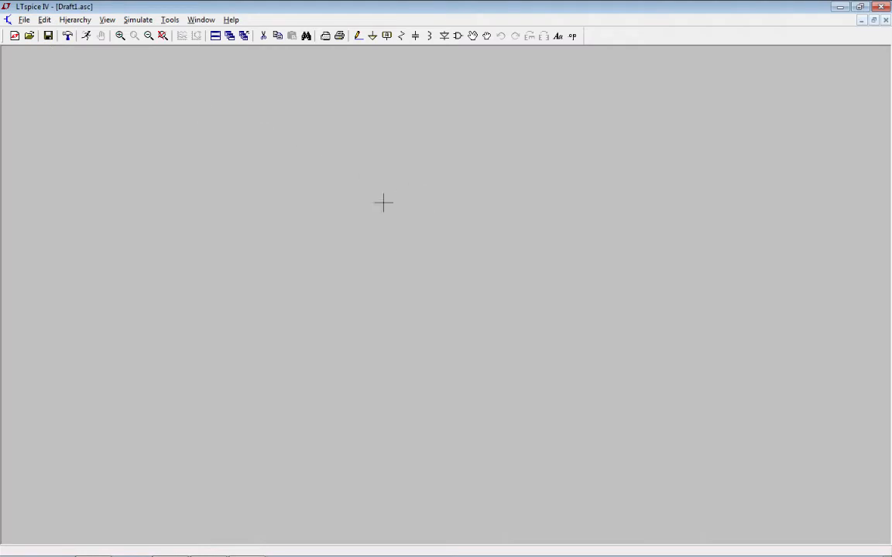
Step: Open the component symbol selection, enter the cktsym directory and preview its symbols, including the transistors, sources, diode and ammeters
left_click(458, 36)
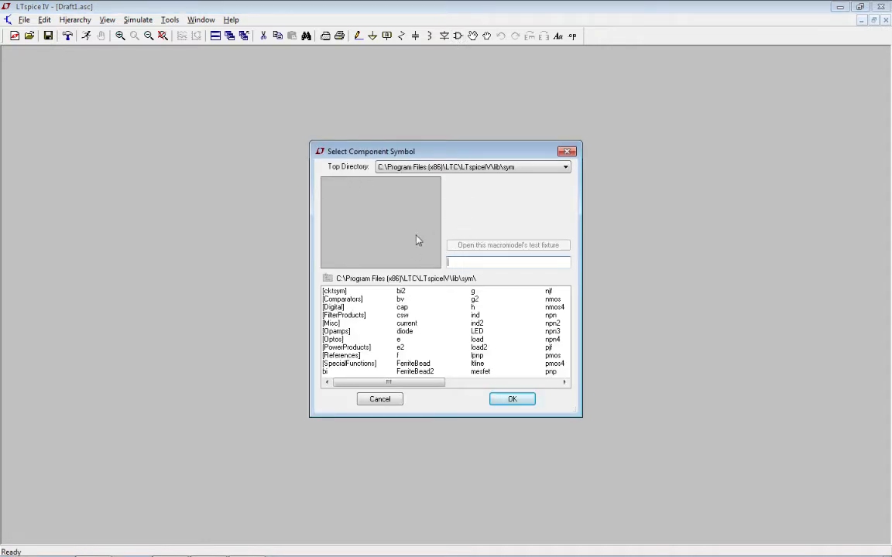
double_click(333, 291)
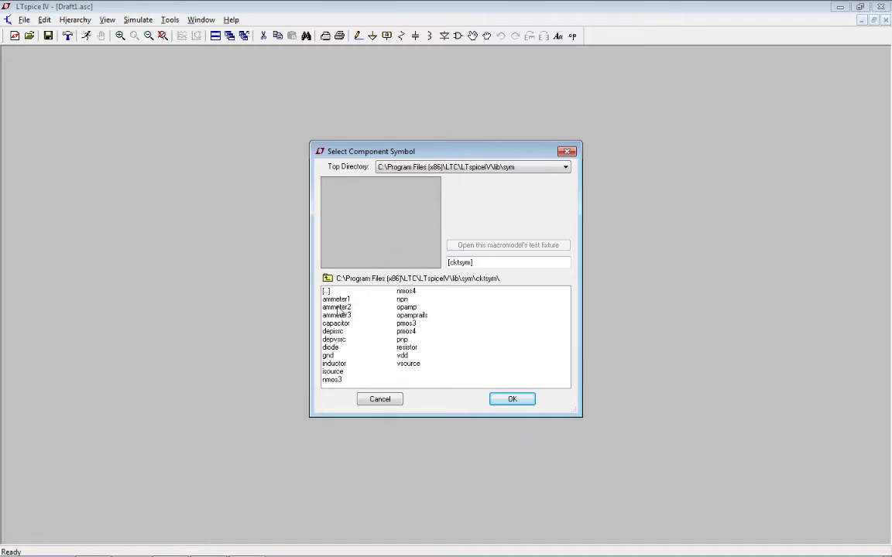
left_click(332, 380)
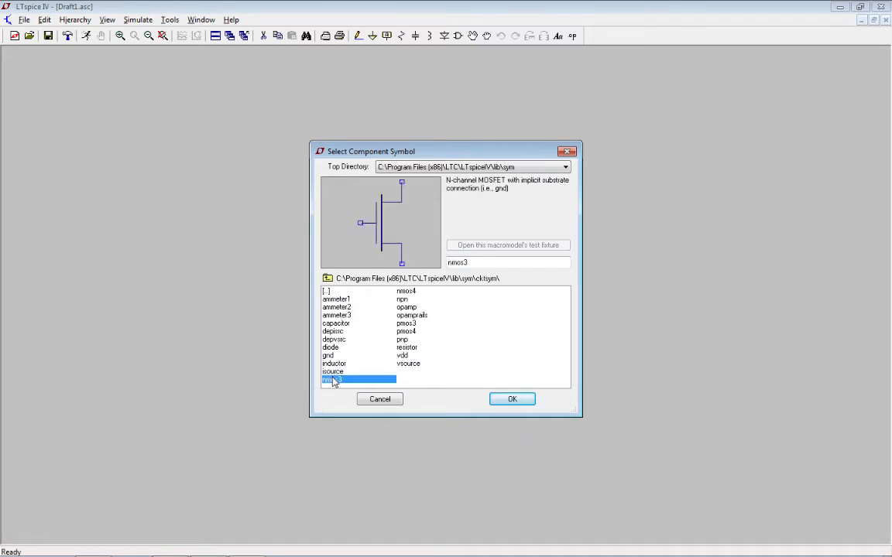
key("Up")
key("Up")
key("Up")
key("Up")
key("Up")
key("Up")
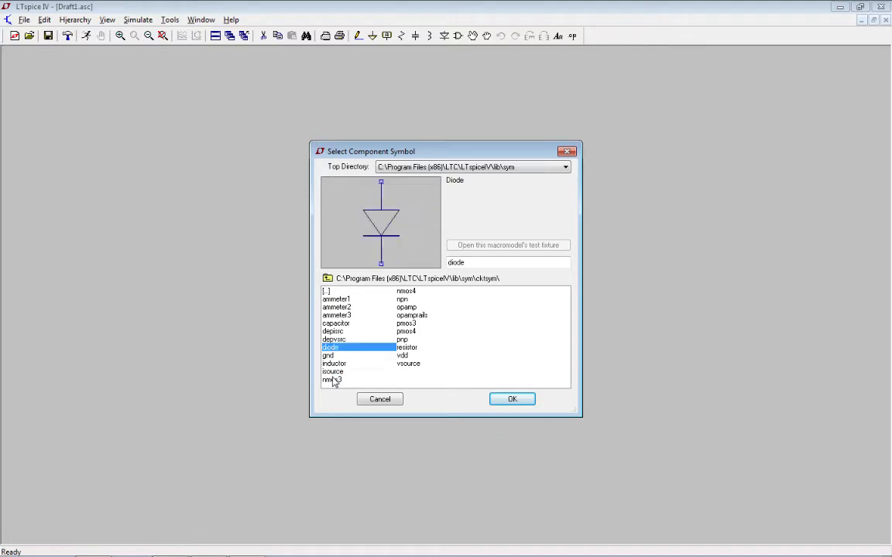
key("Up")
key("Up")
key("Up")
key("Down")
key("Down")
key("Down")
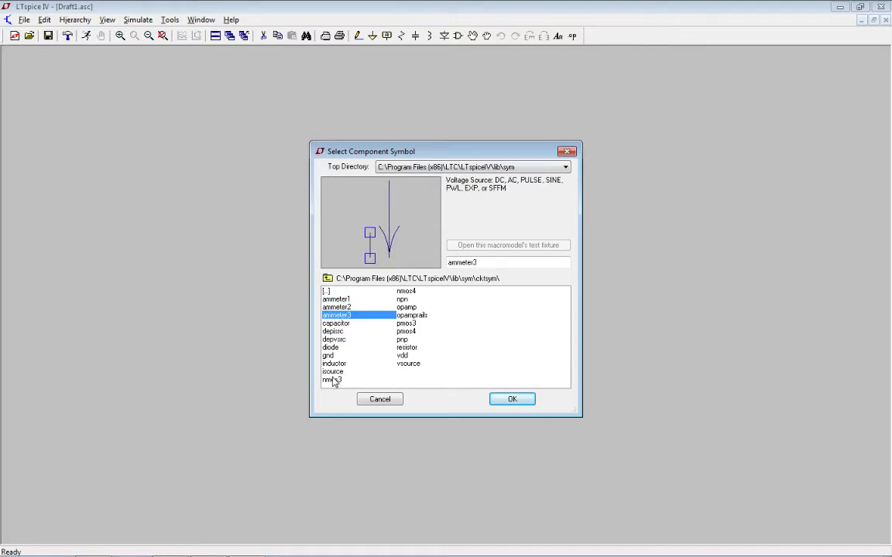
key("Down")
key("Down")
key("Down")
key("Down")
key("Down")
key("Down")
key("Down")
key("Down")
key("Down")
key("Down")
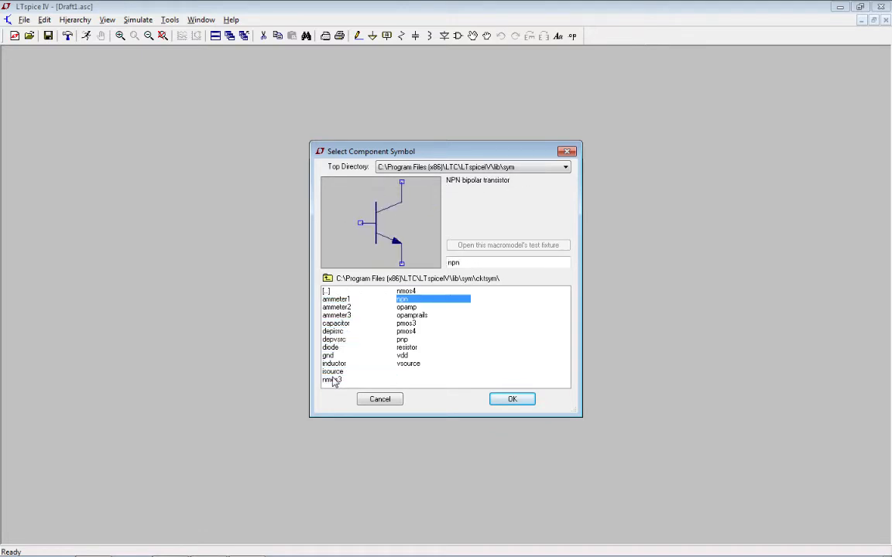
key("Down")
key("Down")
key("Down")
key("Down")
key("Down")
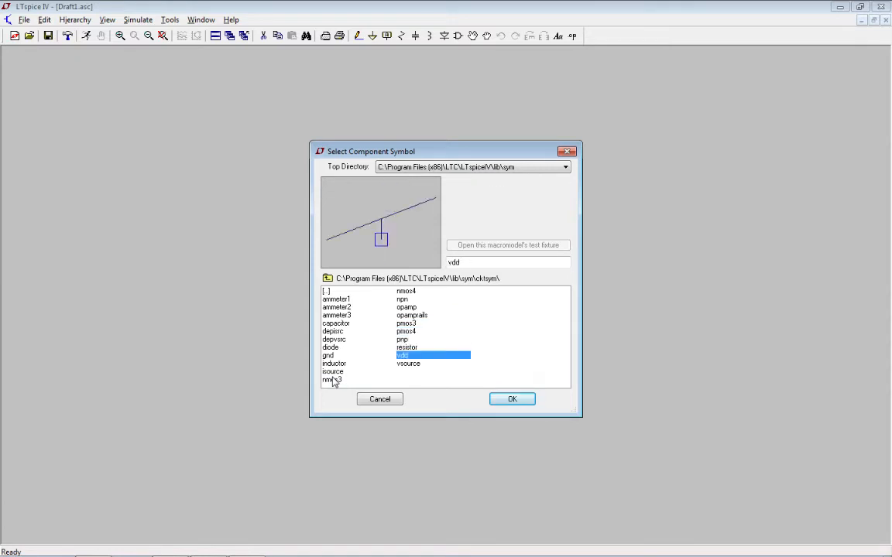
key("Down")
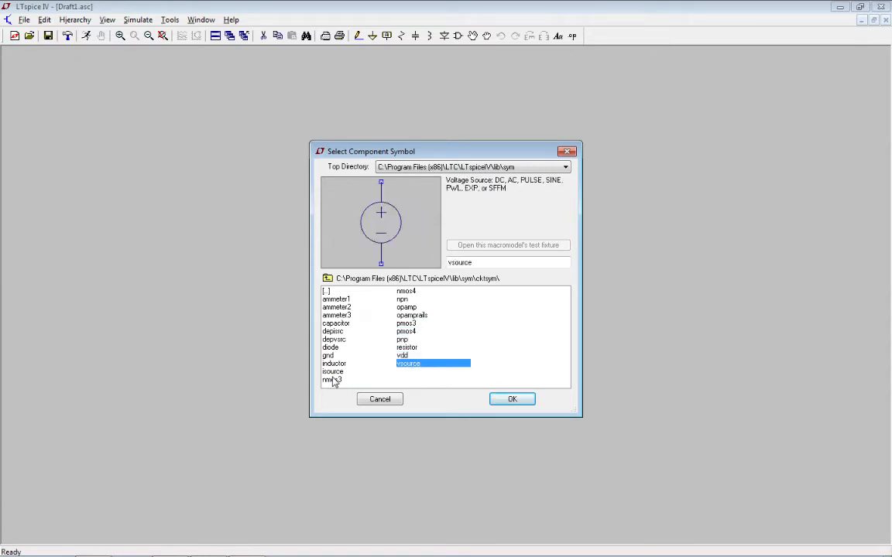
key("Up")
key("Up")
key("Up")
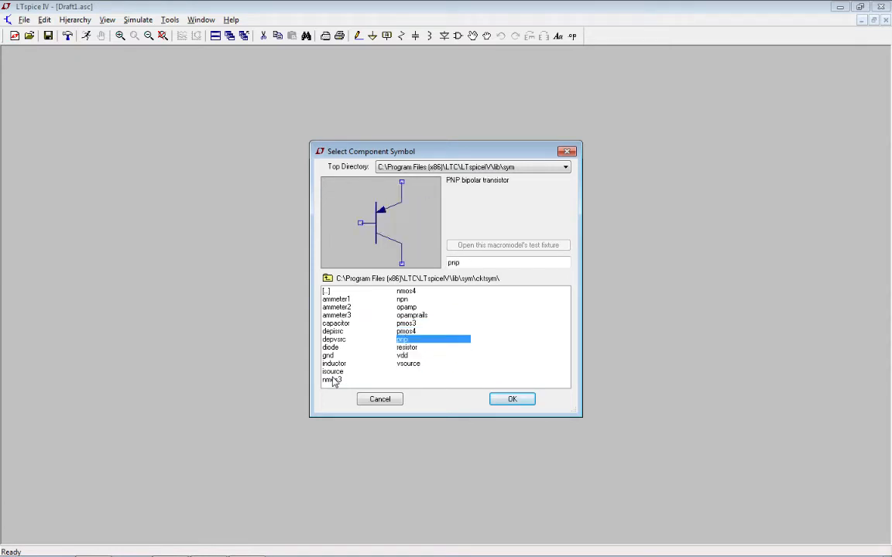
key("Up")
key("Up")
key("Up")
key("Up")
key("Up")
key("Up")
key("Up")
key("Up")
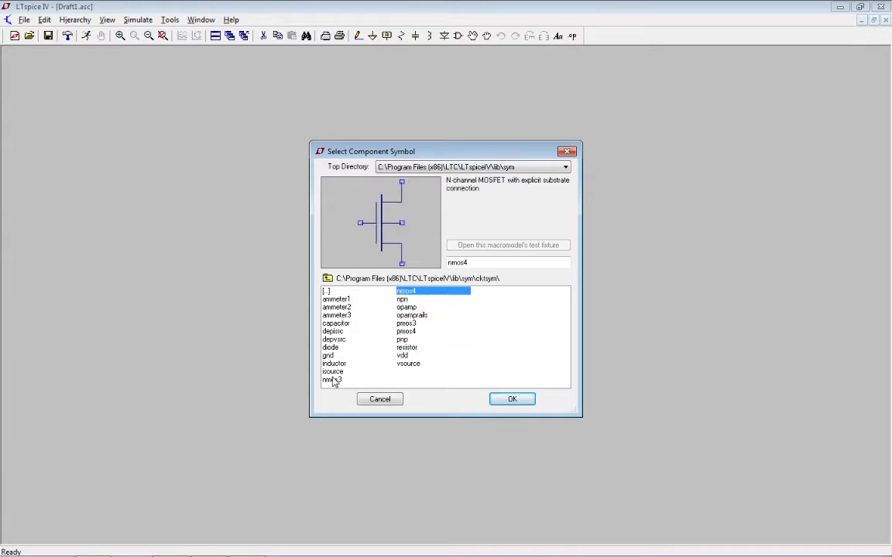
key("Up")
key("Up")
key("Up")
key("Up")
key("Up")
key("Up")
key("Up")
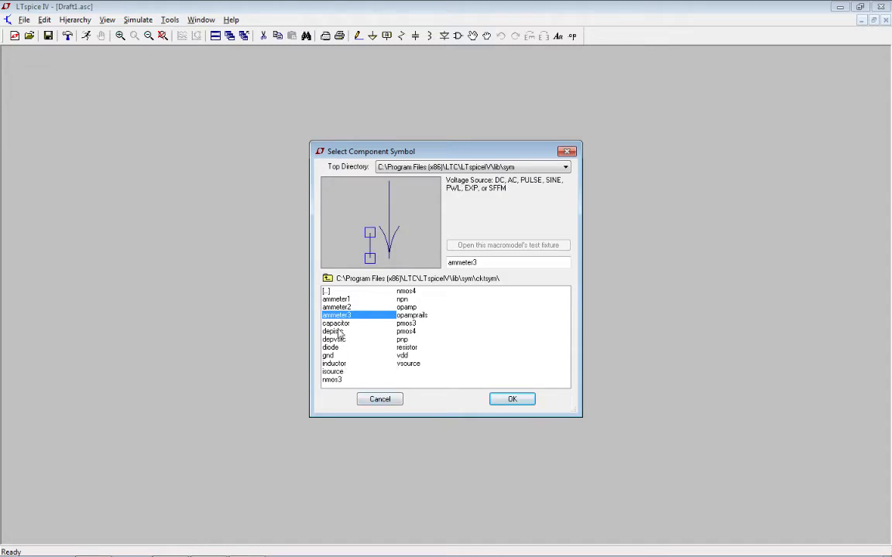
Step: Place one capacitor symbol from the cktsym directory in the schematic and end placement
key("Down")
left_click(511, 401)
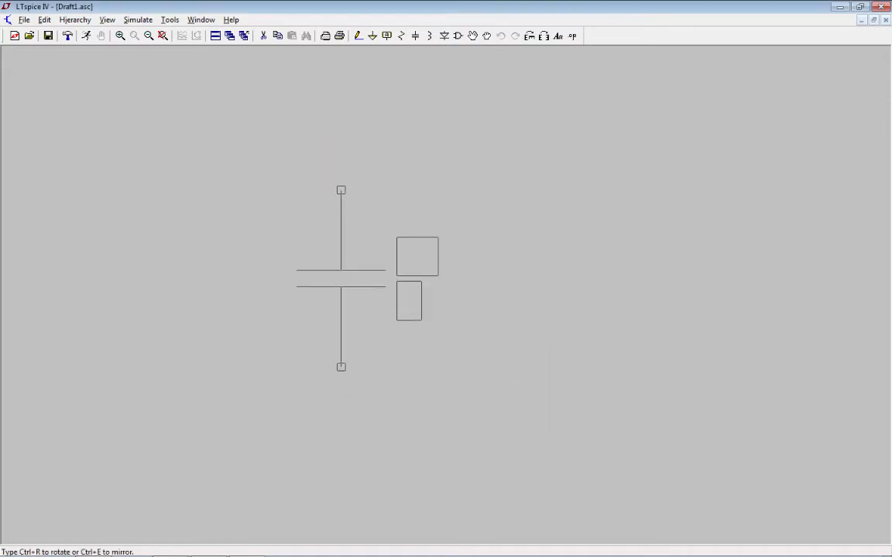
left_click(341, 278)
key("Escape")
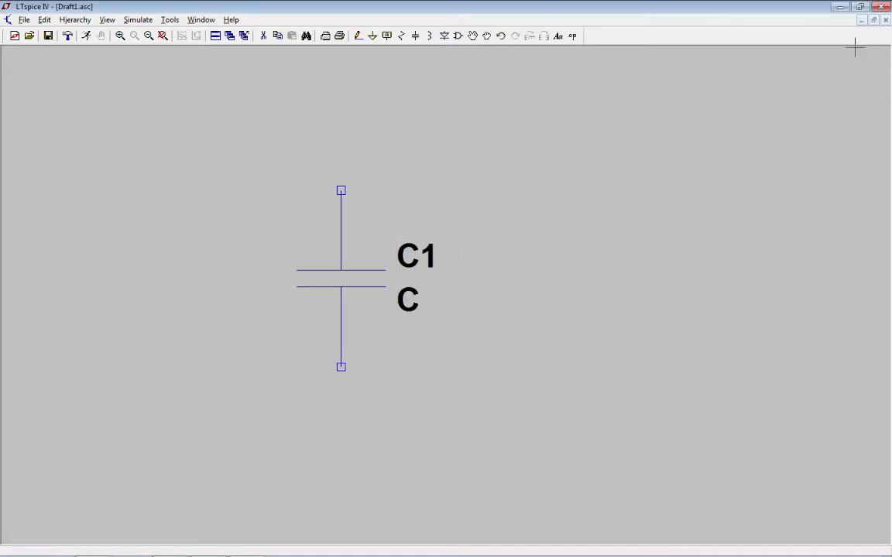
Step: Close LTspice IV without saving the draft schematic
left_click(885, 21)
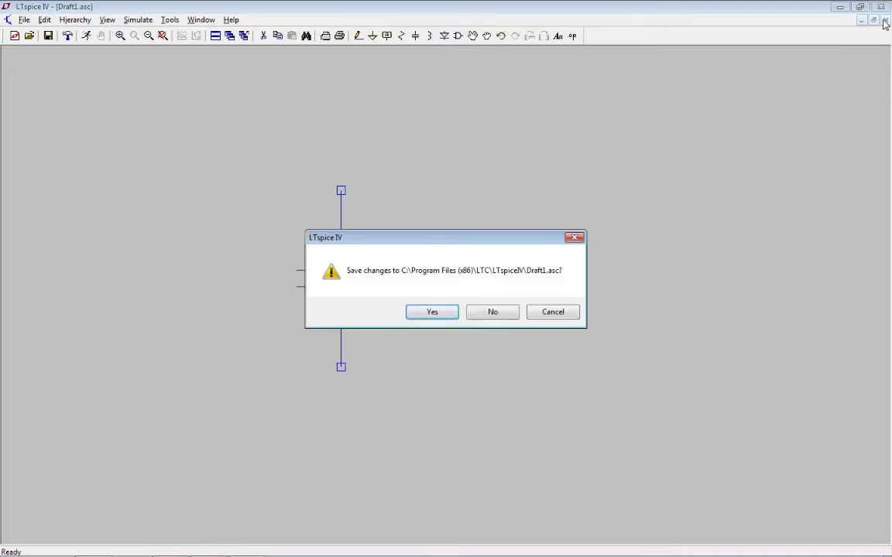
left_click(540, 312)
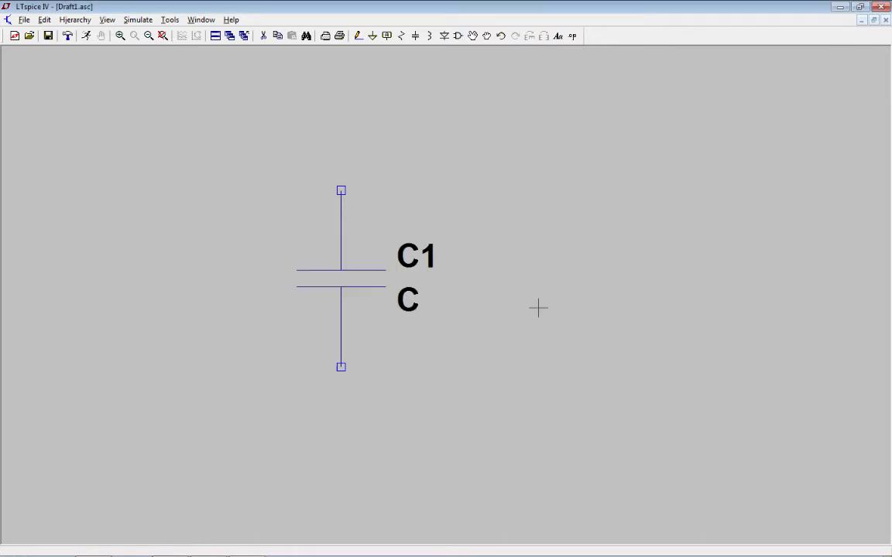
left_click(880, 7)
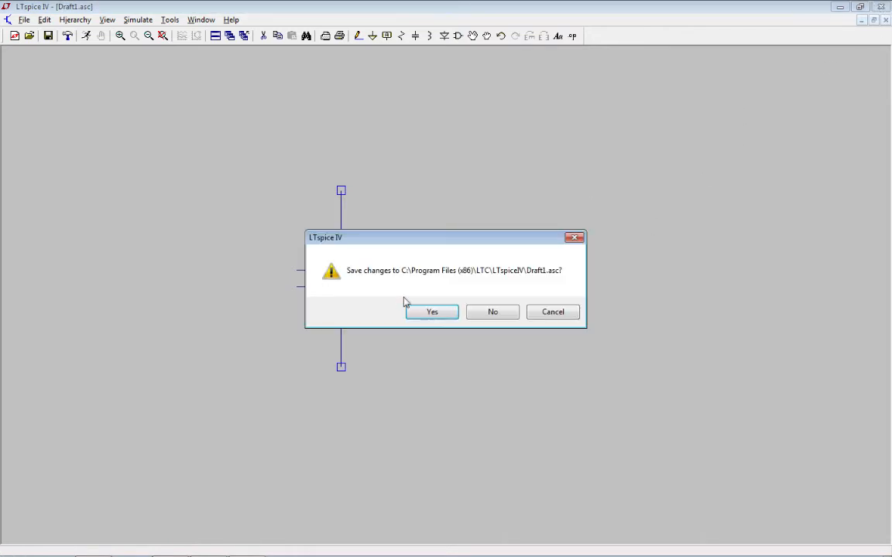
left_click(544, 313)
left_click(883, 8)
left_click(475, 317)
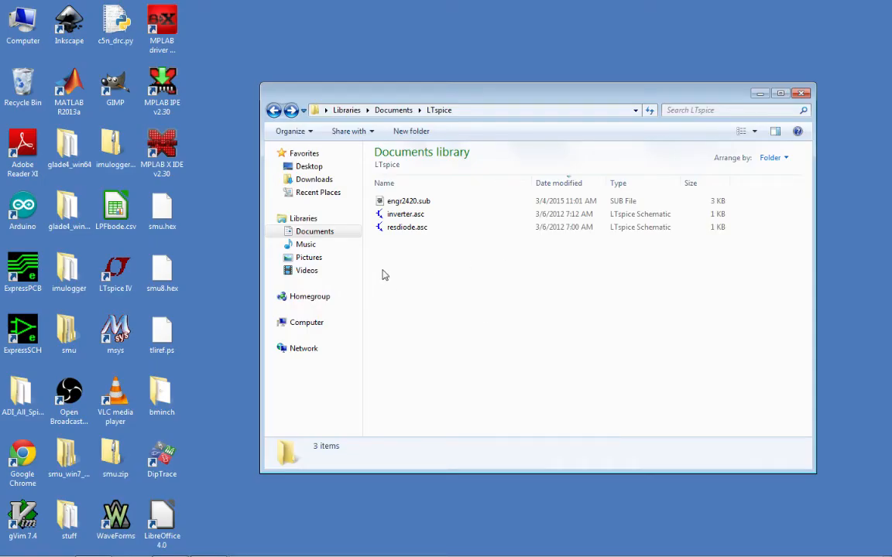
Step: Open engr2420.sub from the LTspice folder in gVim, maximize it and examine the device model definitions at the start of the file
left_click(395, 214)
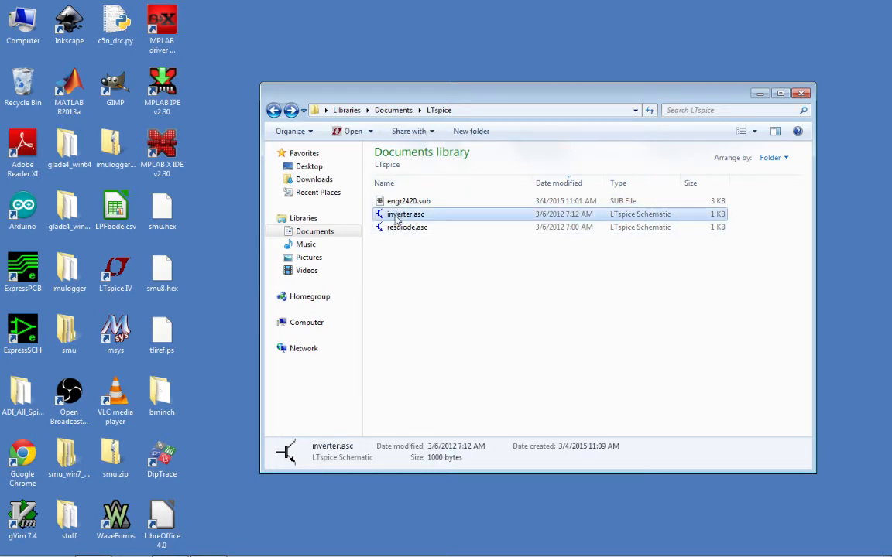
left_click(398, 229)
left_click(398, 203)
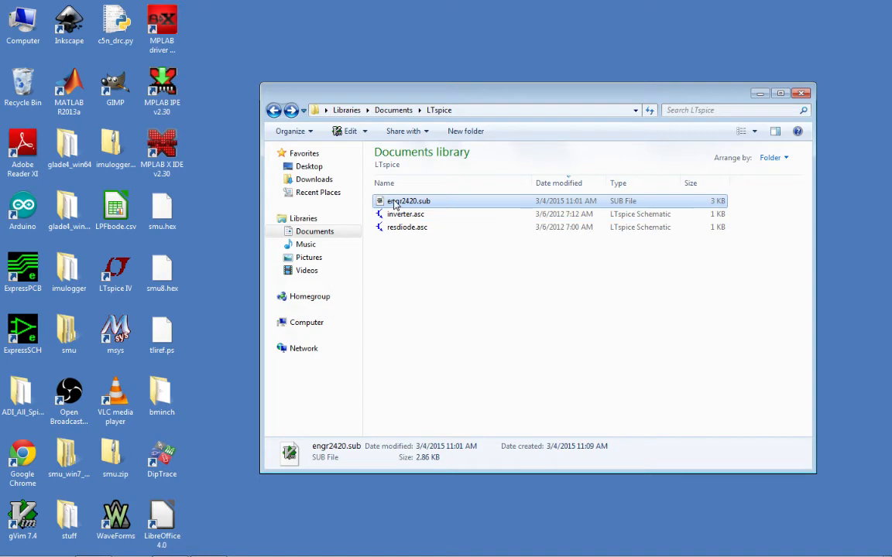
double_click(394, 204)
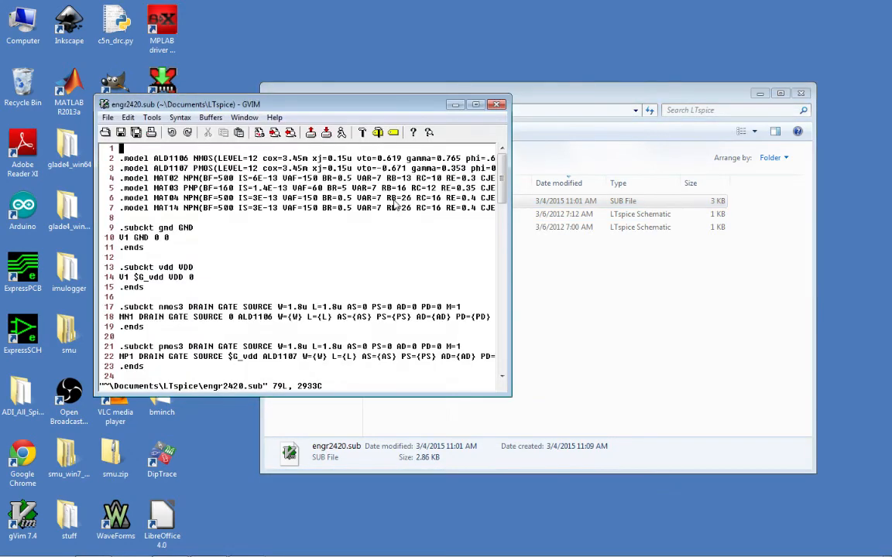
left_click(476, 105)
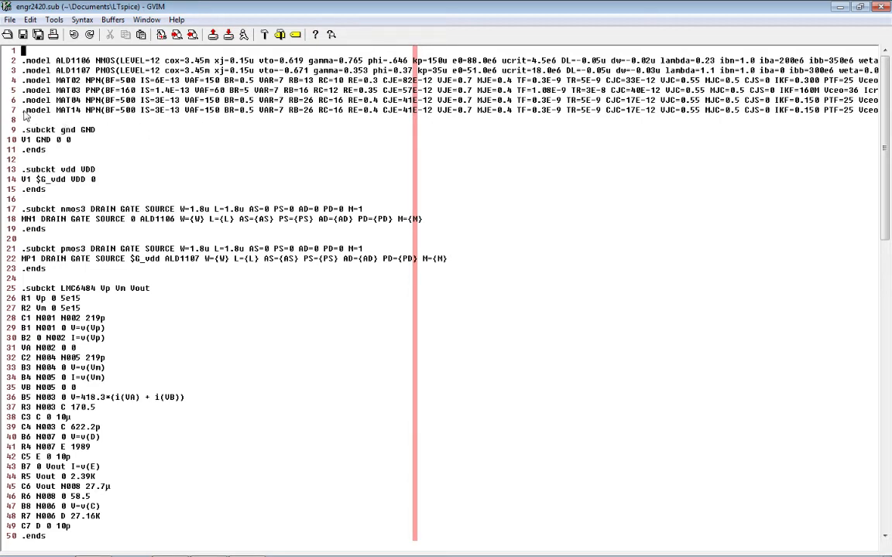
left_click_drag(23, 109, 888, 112)
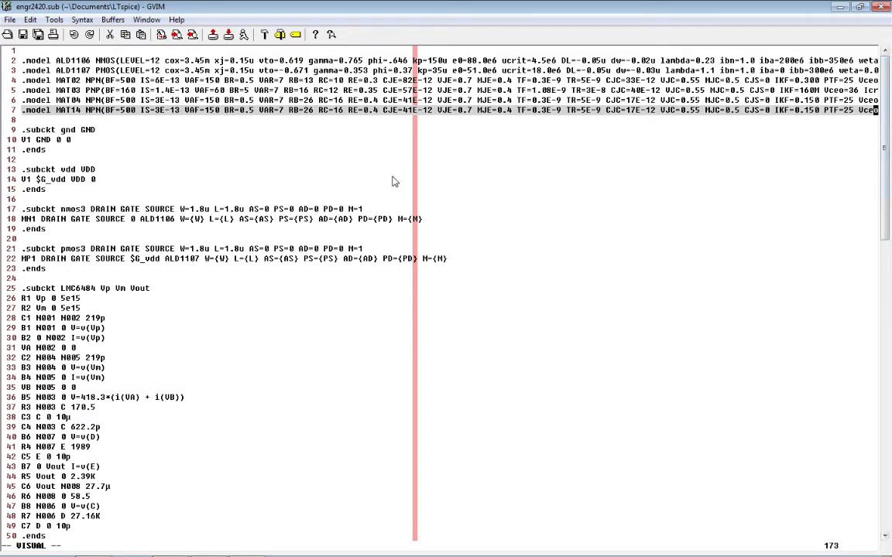
left_click(178, 131)
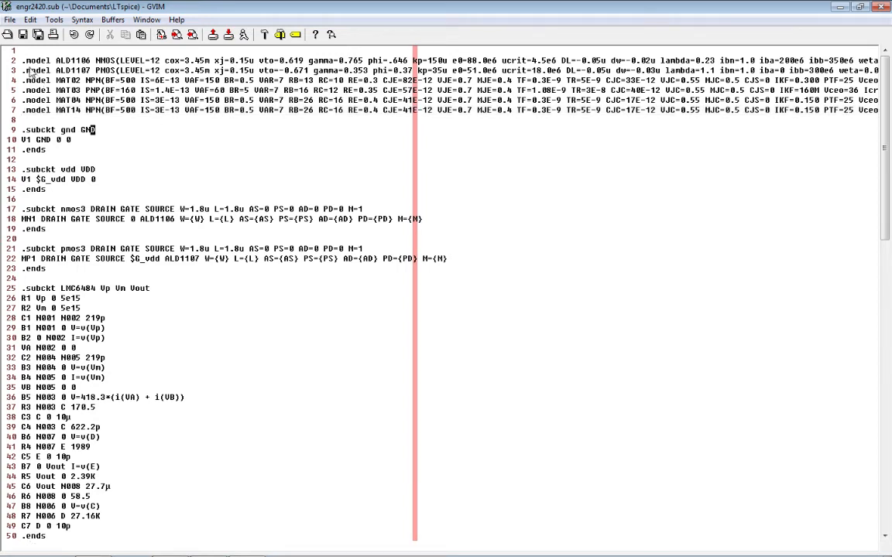
Step: Examine the ALD1106 and ALD1107 MOSFET models, the LMC6484 subcircuit and the nmos3 and pmos3 subcircuits in engr2420.sub
left_click_drag(22, 60, 22, 81)
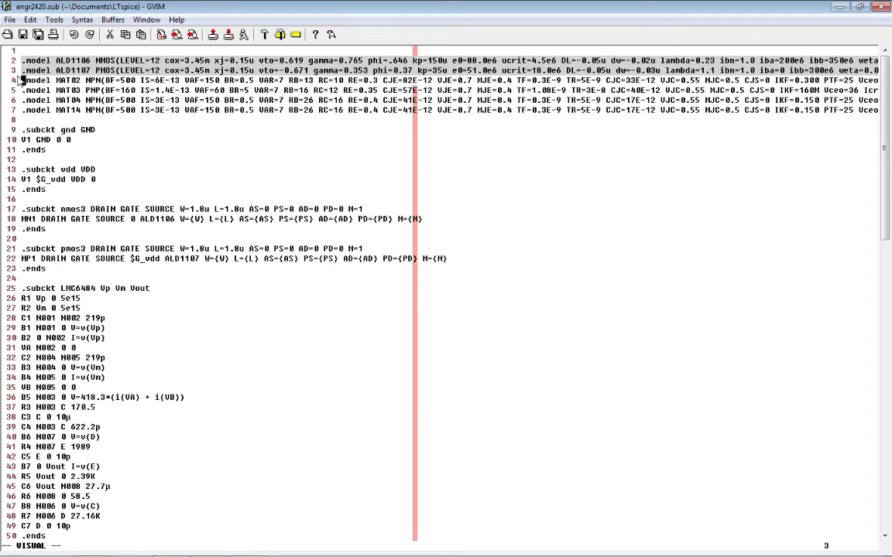
left_click(38, 121)
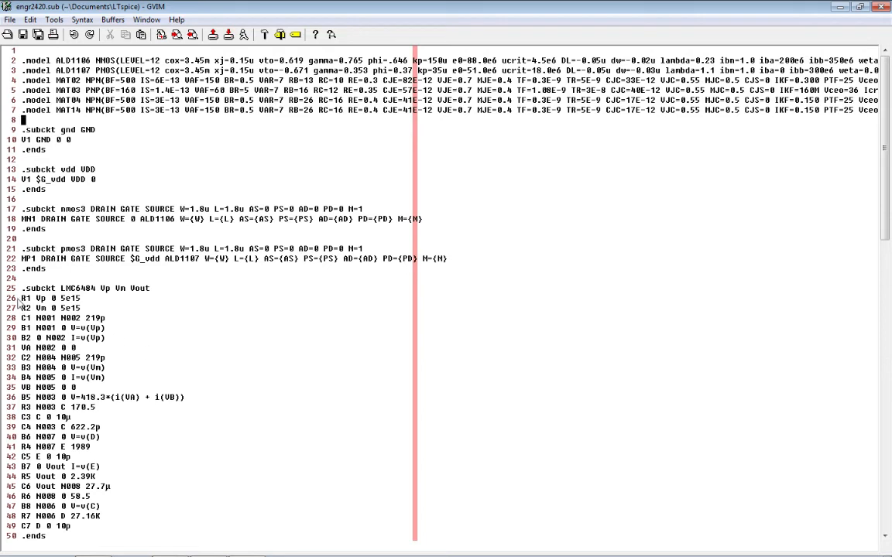
left_click_drag(22, 288, 120, 540)
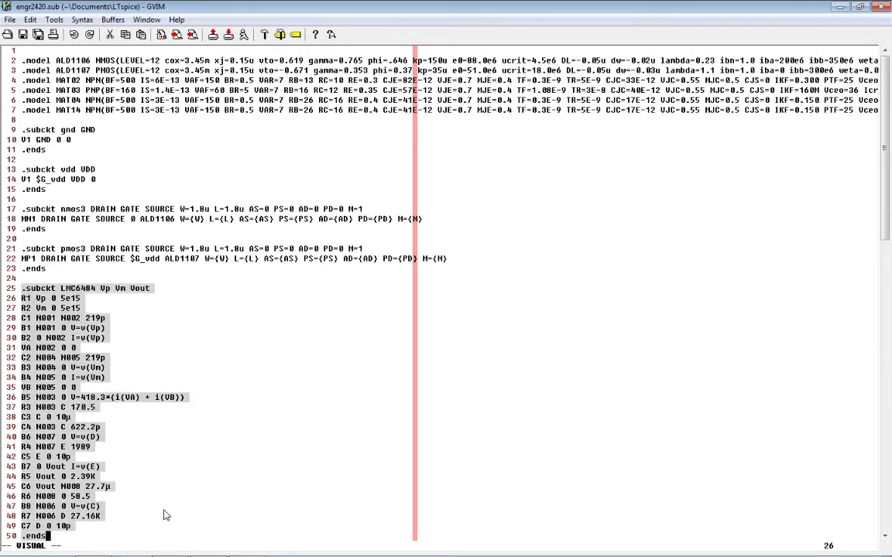
scroll(884, 258, "down", 4)
left_click_drag(885, 258, 870, 215)
left_click(589, 161)
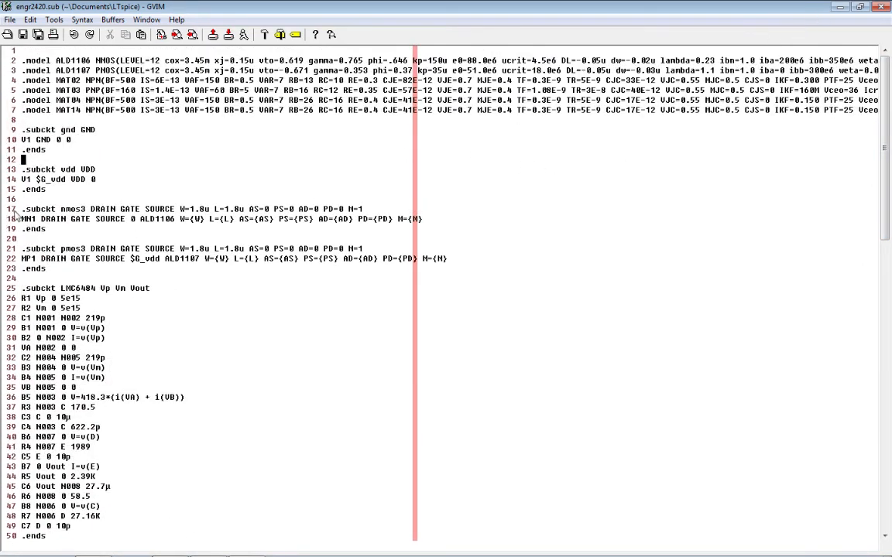
left_click_drag(22, 210, 50, 271)
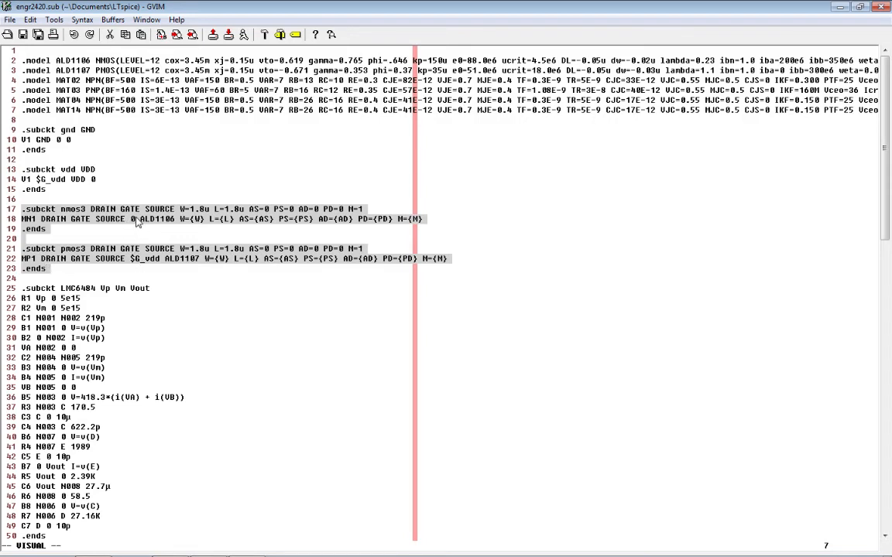
left_click(130, 280)
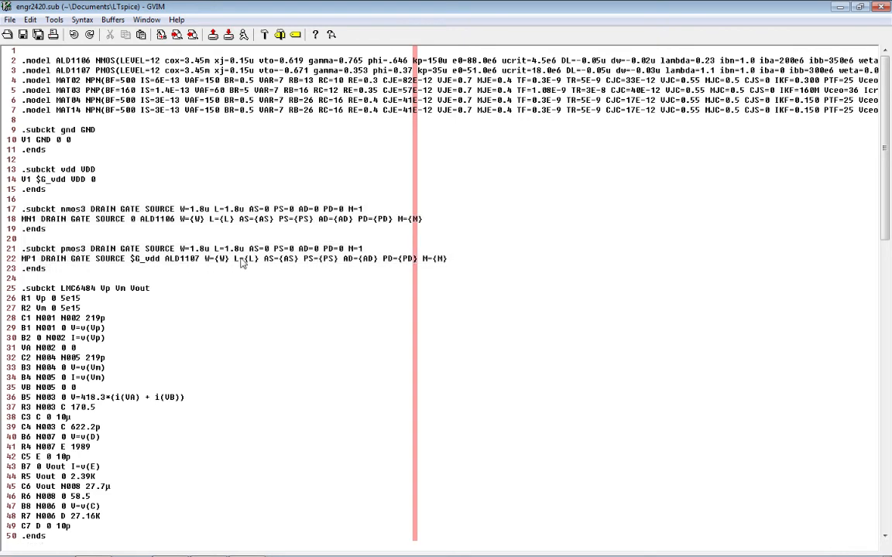
Step: Minimize gVim to return to the LTspice folder and leave engr2420.sub deselected there
left_click(841, 7)
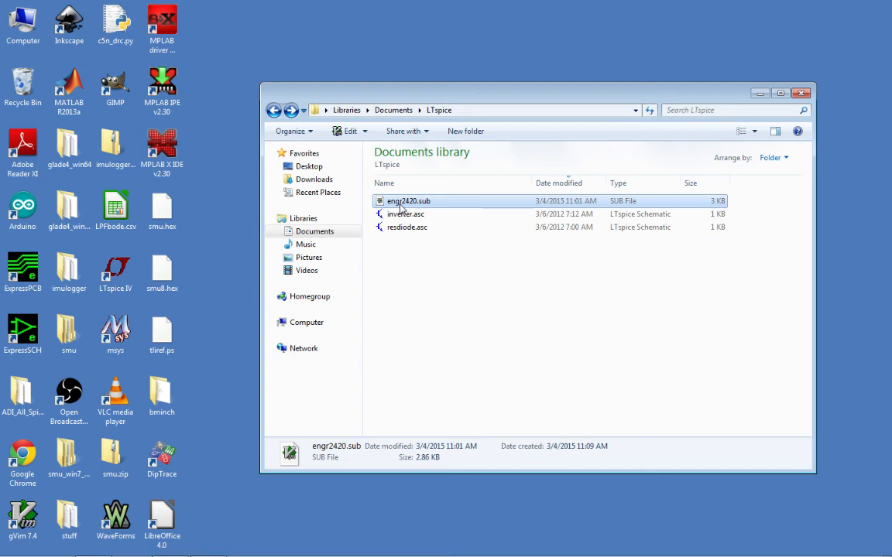
left_click(397, 264)
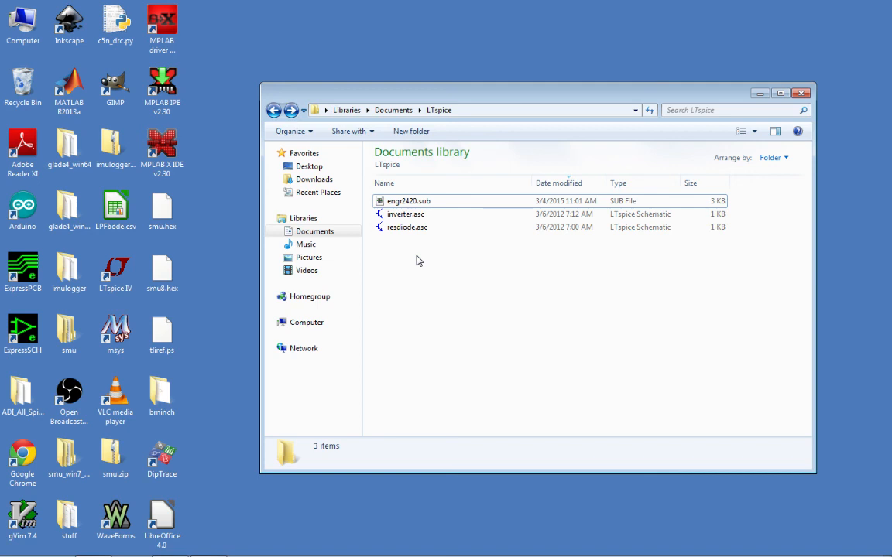
left_click(410, 201)
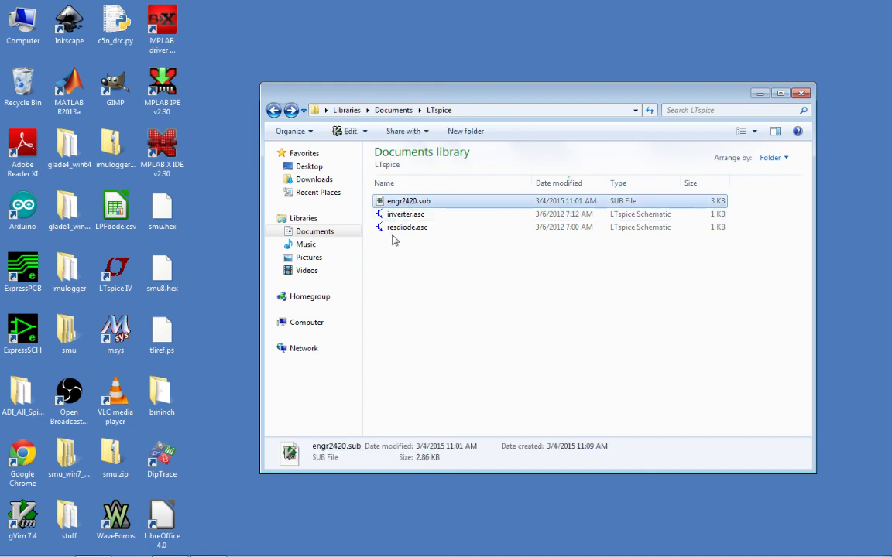
left_click(401, 289)
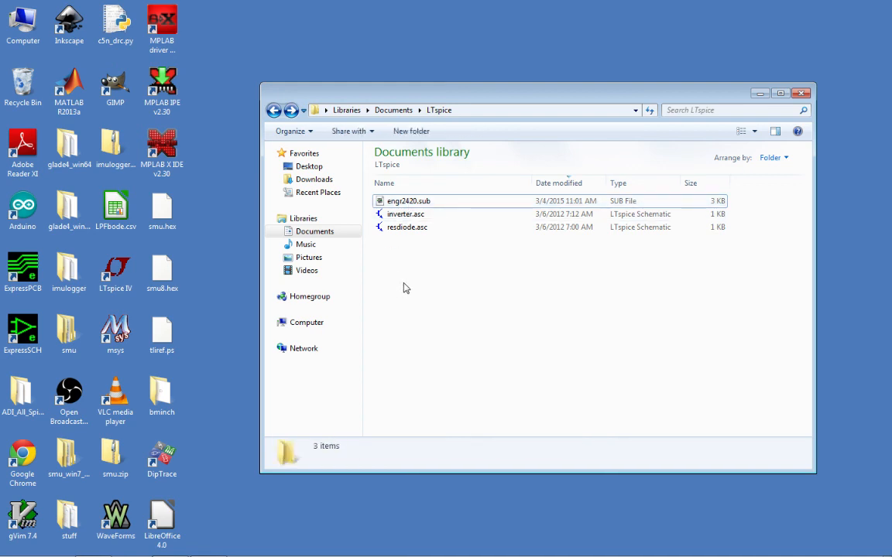